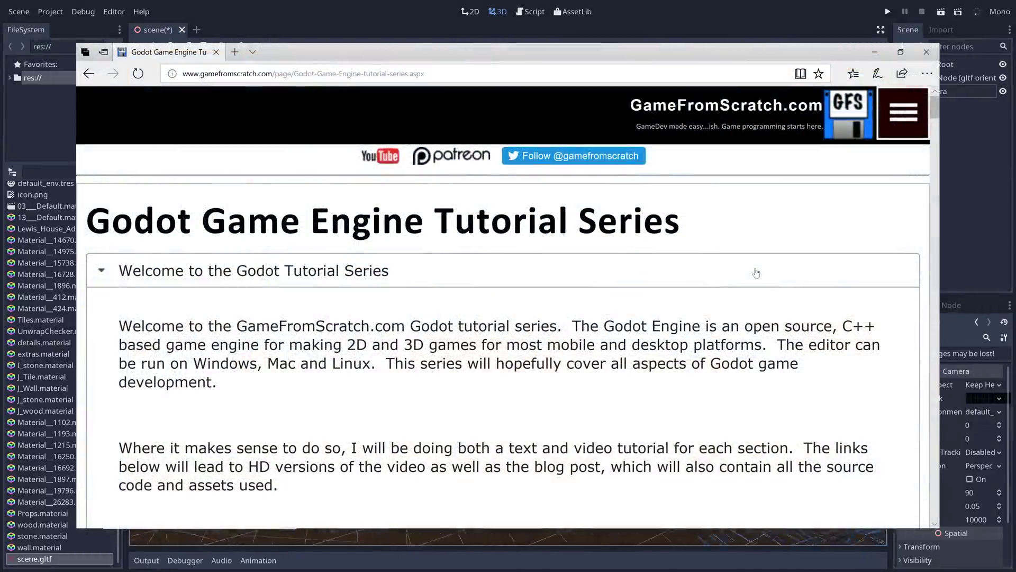
Scroll down the GameFromScratch Godot tutorial series page through its collapsed tutorial sections.
scroll(756, 273, down, 4)
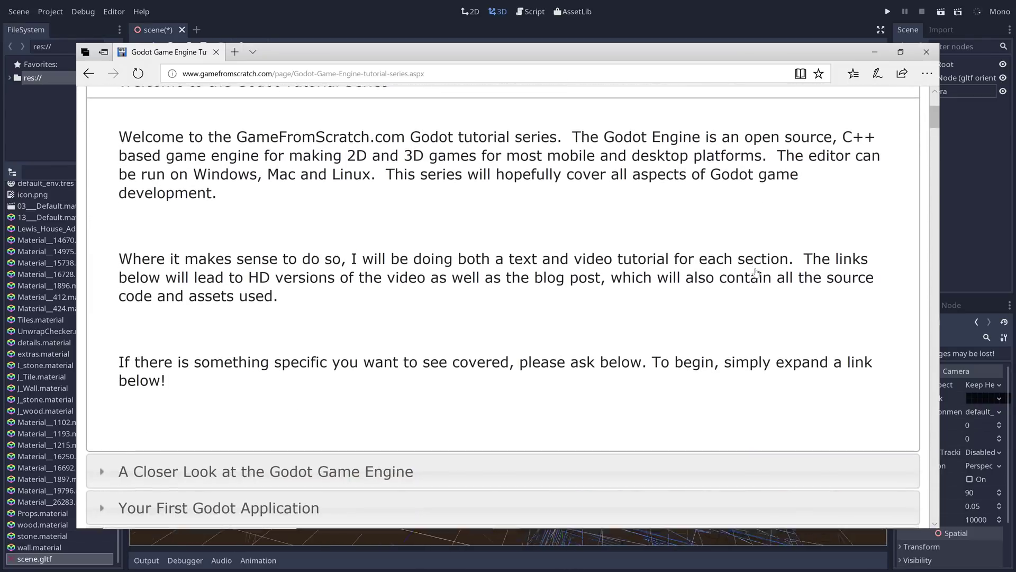
scroll(756, 273, down, 5)
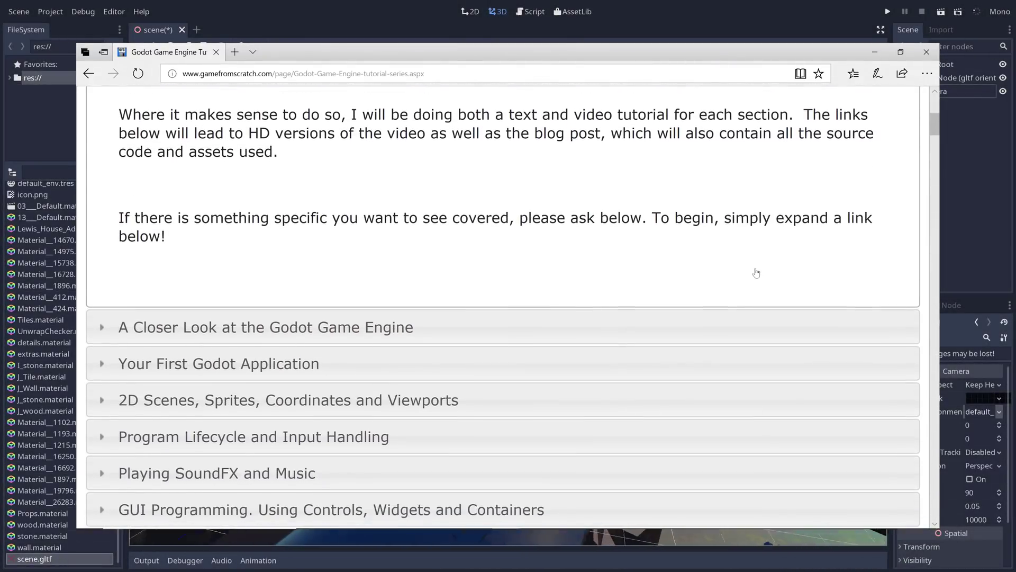
scroll(756, 273, down, 3)
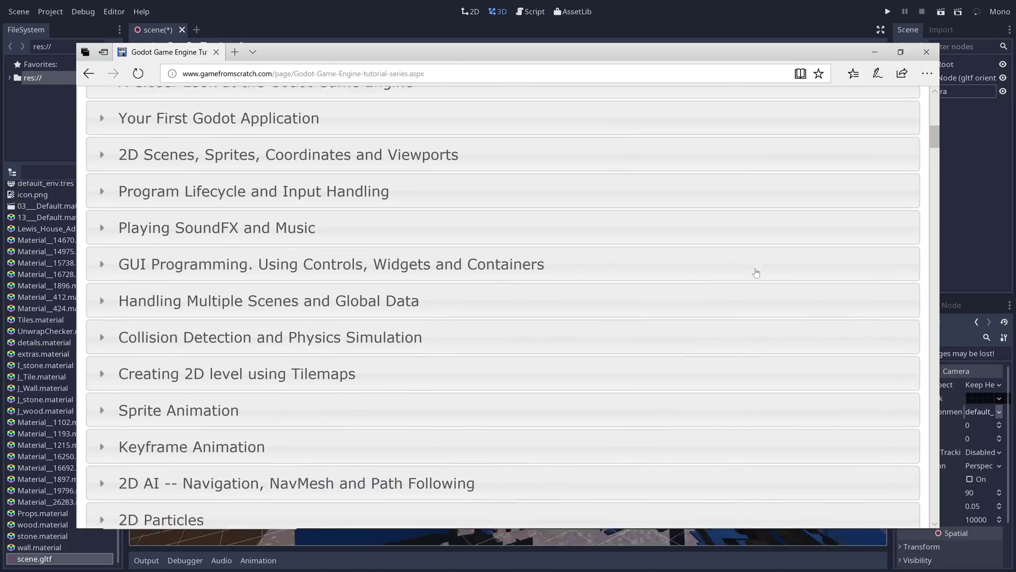
scroll(756, 272, down, 4)
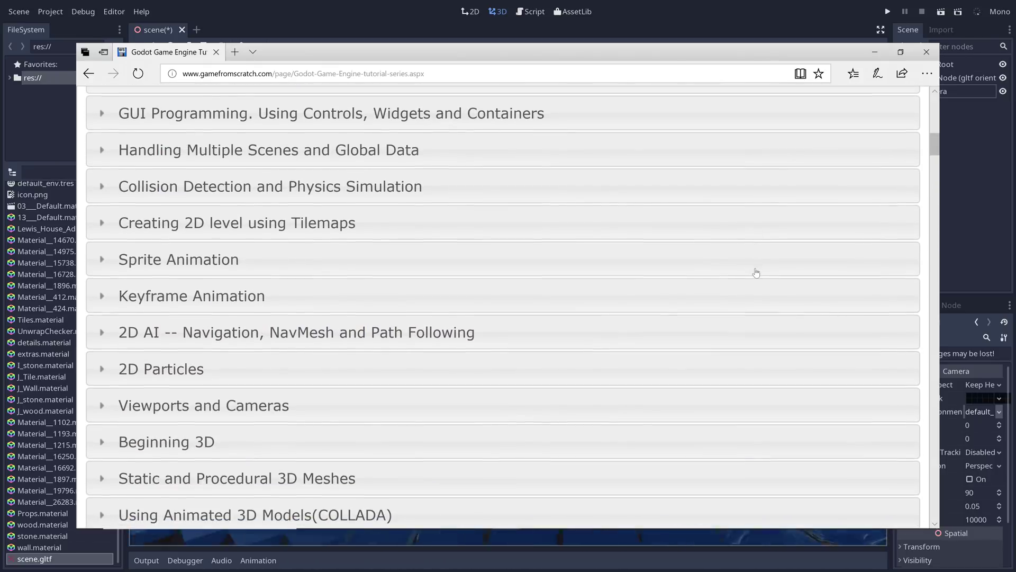
scroll(756, 272, down, 1)
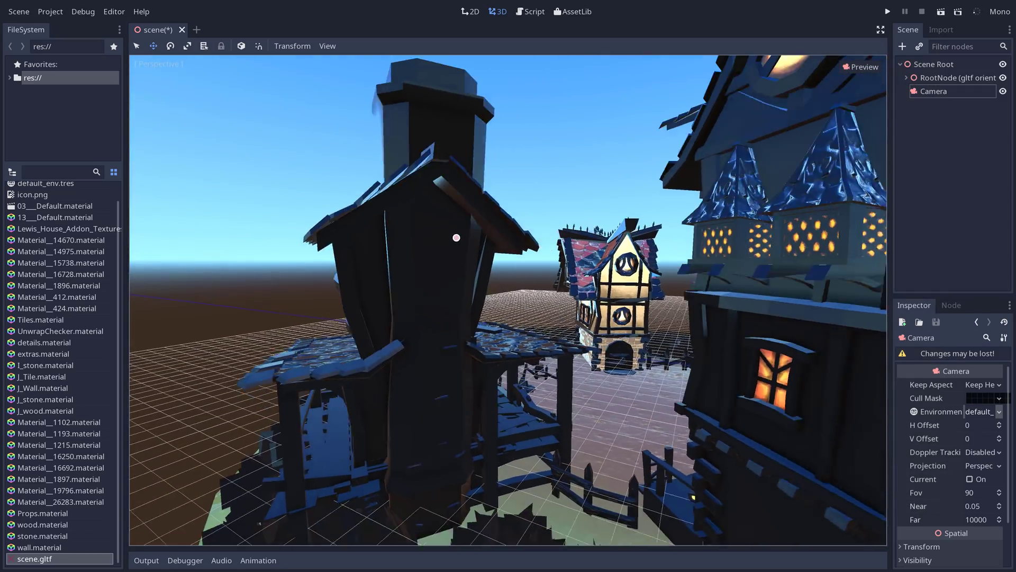
Fly the camera toward the lit house, then open default_env.tres and its ProceduralSky in the Inspector.
right_drag(457, 238, 582, 248)
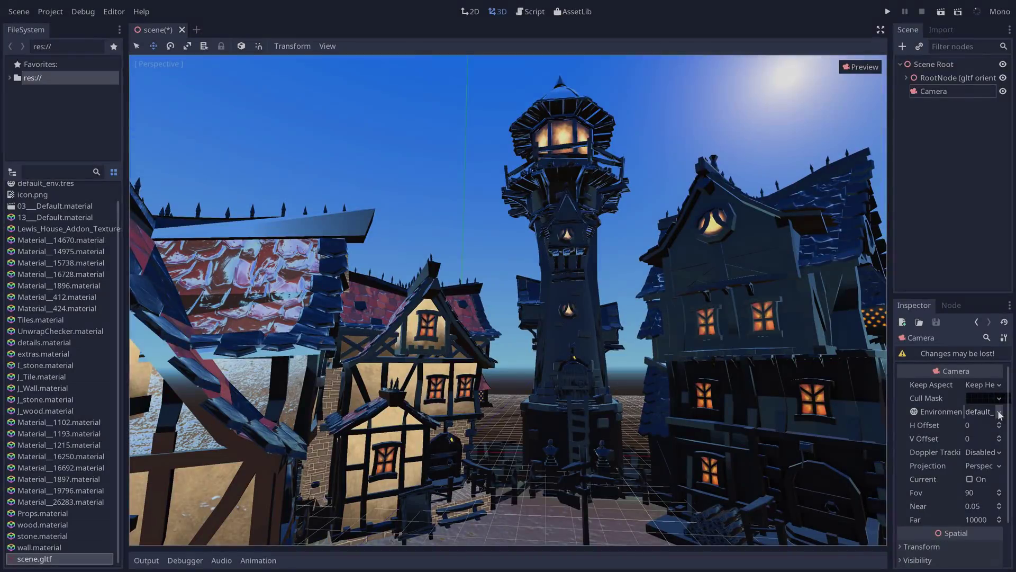
click(999, 412)
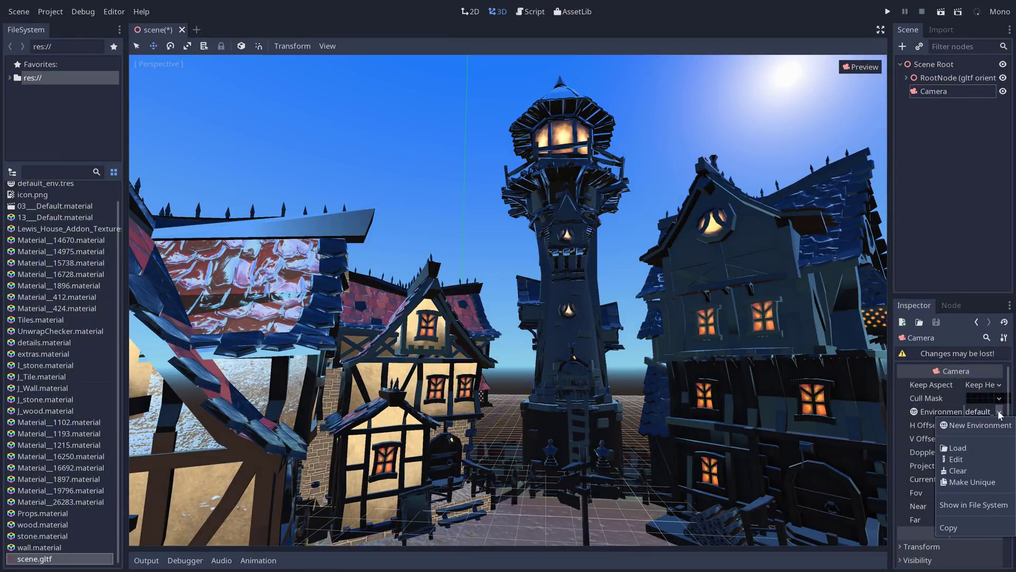
click(961, 457)
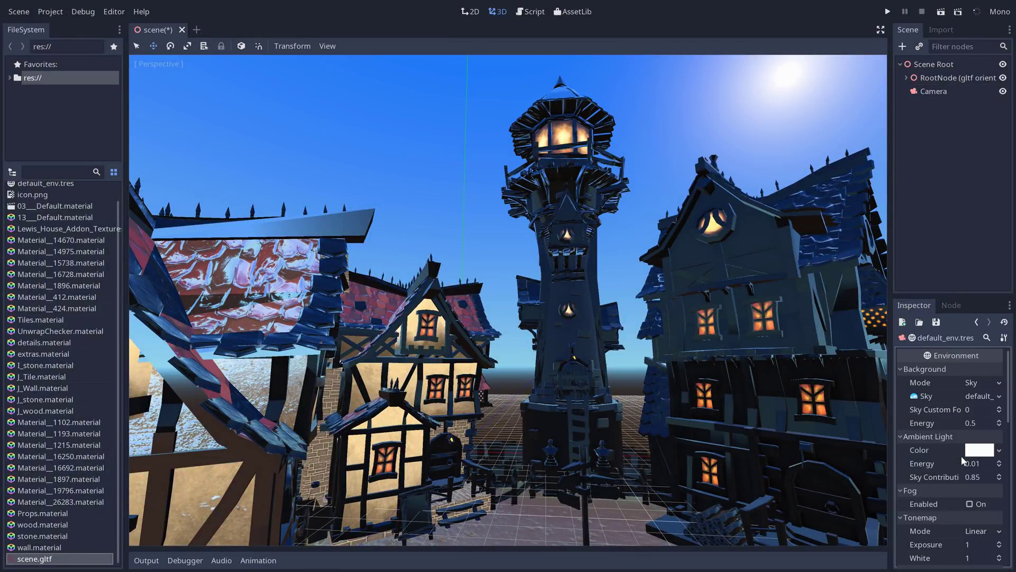
click(999, 397)
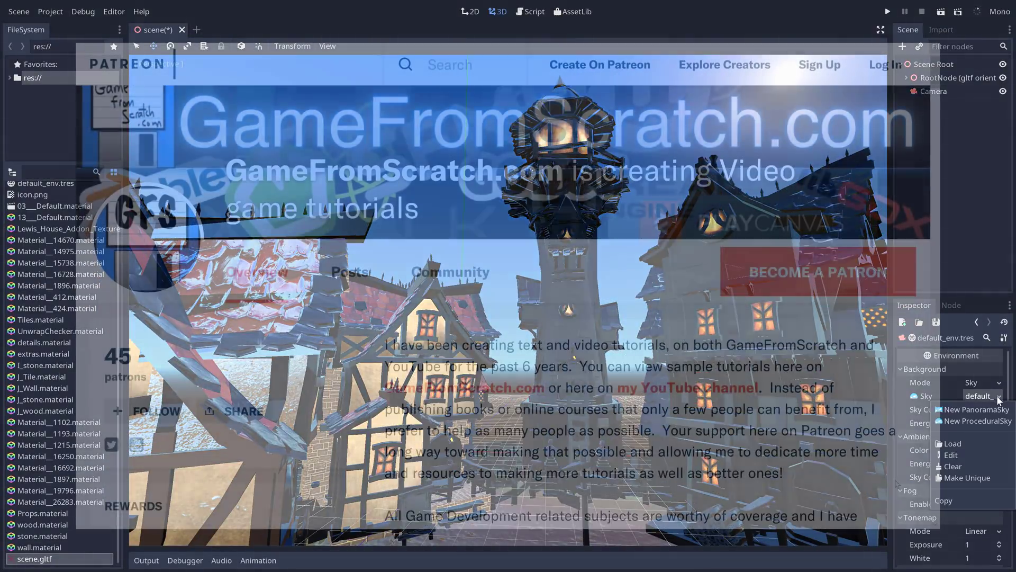
click(978, 421)
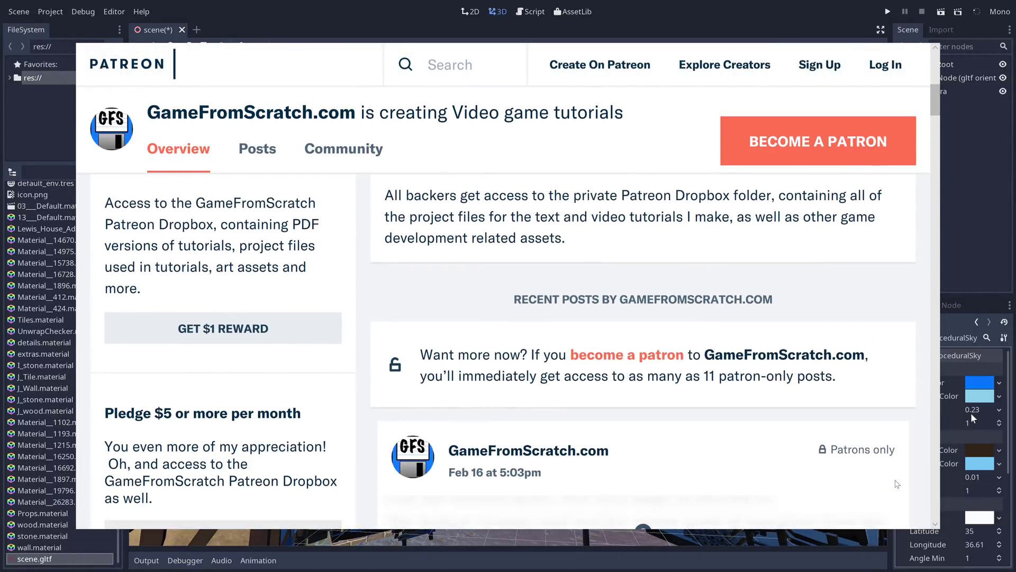
Lower the ProceduralSky's sky Curve from 0.23 to 0.09 in the easing editor.
click(978, 411)
mouse_move(963, 420)
mouse_down()
mouse_move(970, 432)
mouse_move(950, 433)
mouse_up()
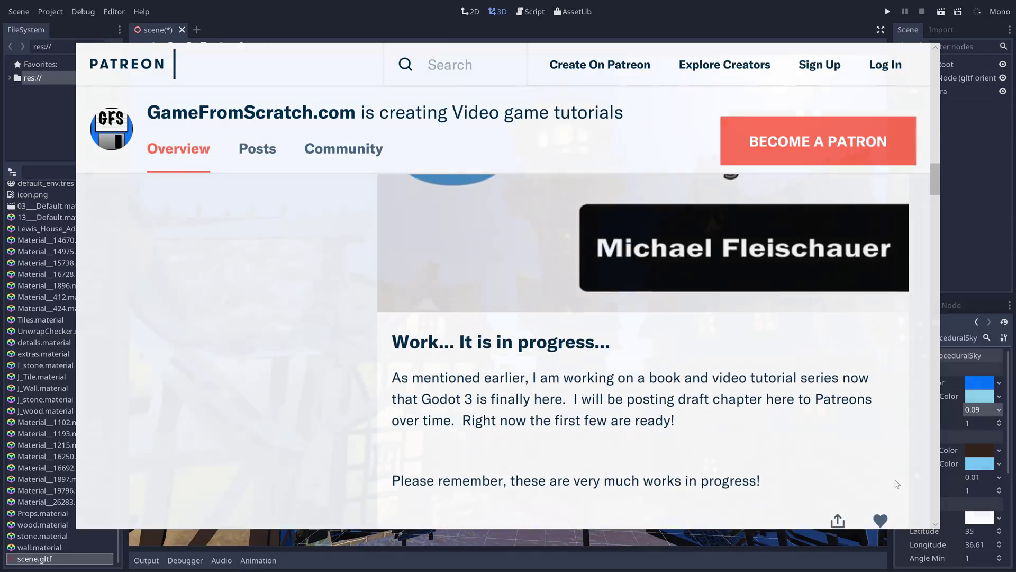
click(925, 482)
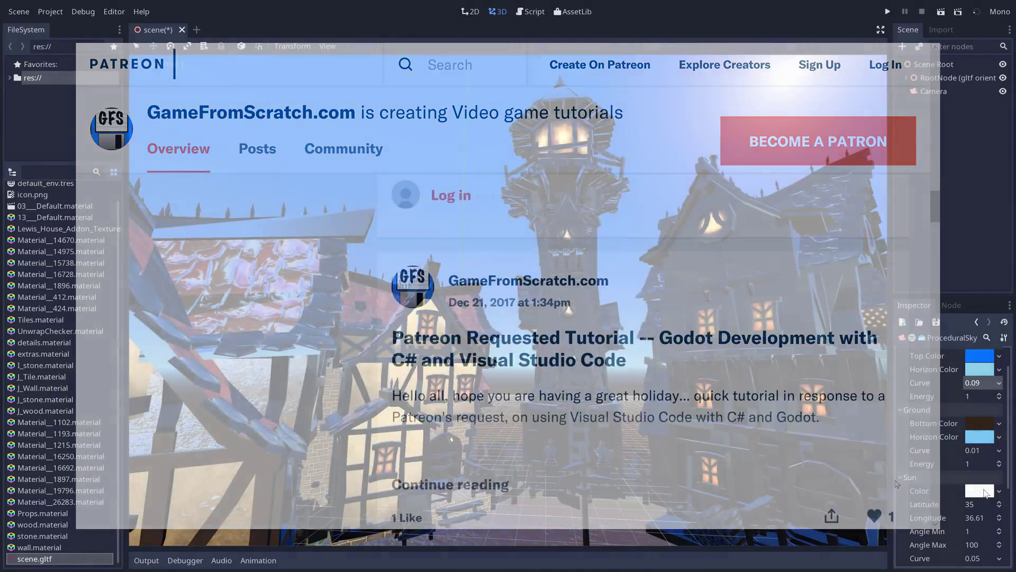
Lighten the procedural sky's Sun Color to a pale yellowish white.
click(980, 450)
click(969, 443)
drag(969, 443, 901, 395)
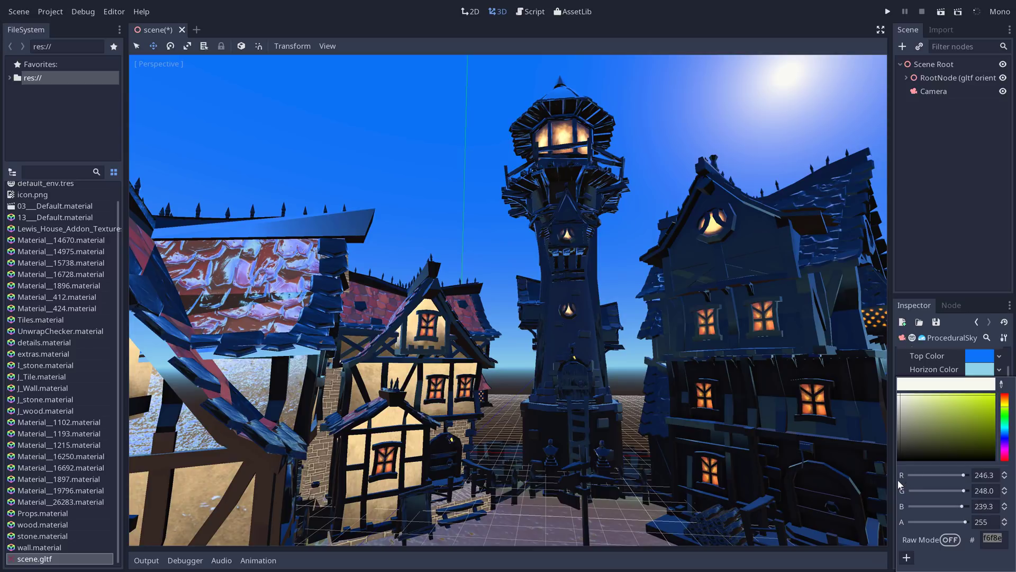
click(829, 434)
Set the sun Longitude to 24.41, then sweep it down to -6.1.
scroll(971, 500, down, 2)
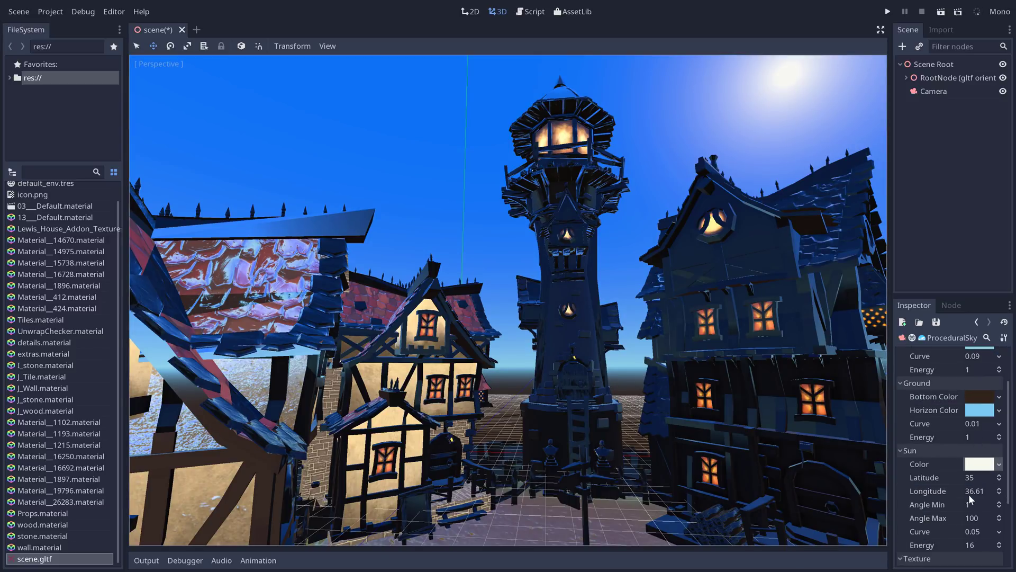
click(981, 492)
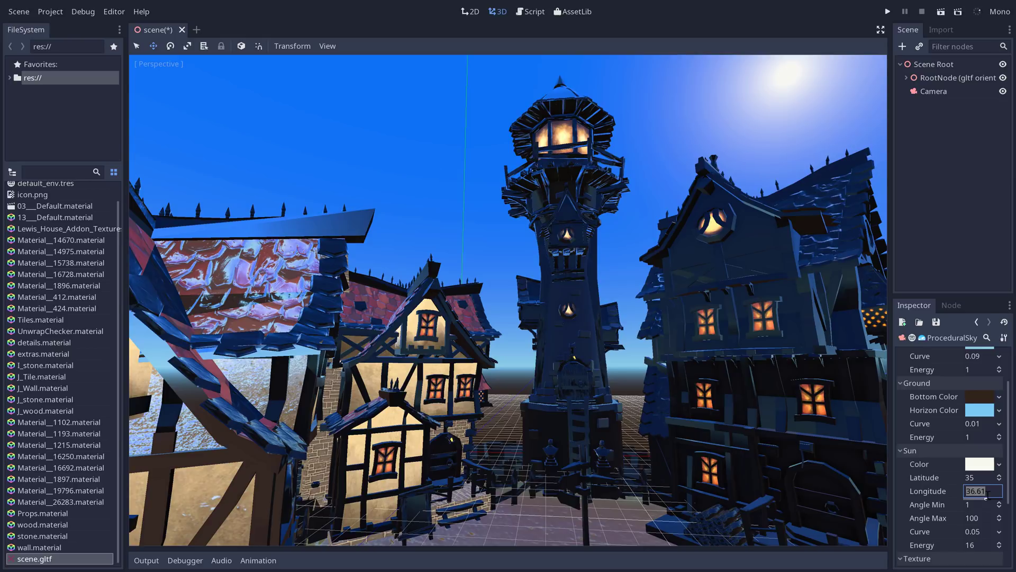
click(984, 492)
key(ctrl+a)
text(24.41)
key(Return)
drag(985, 499, 982, 499)
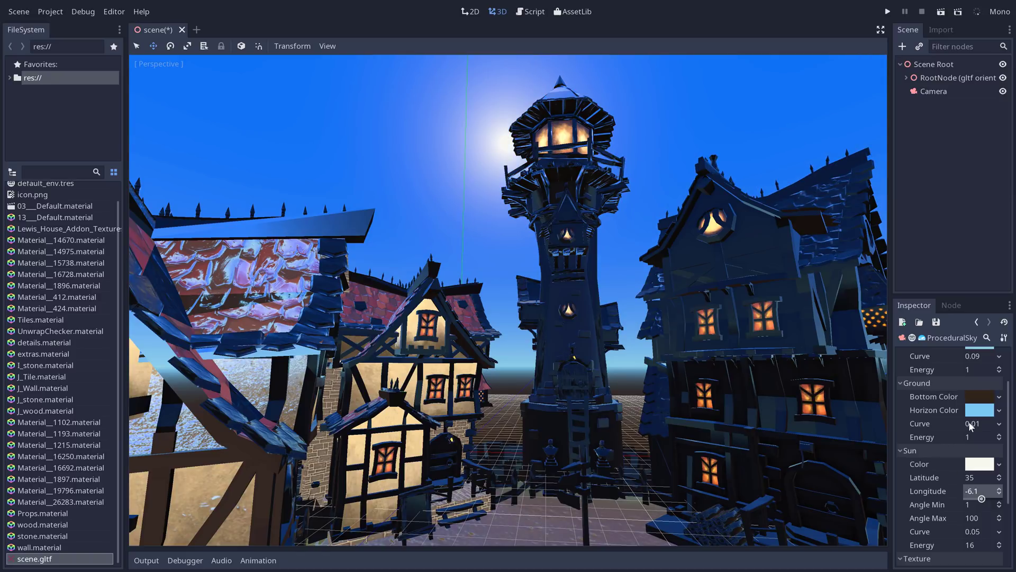
Change the Ground Horizon Color to a muted grey-blue.
click(982, 409)
drag(983, 409, 971, 430)
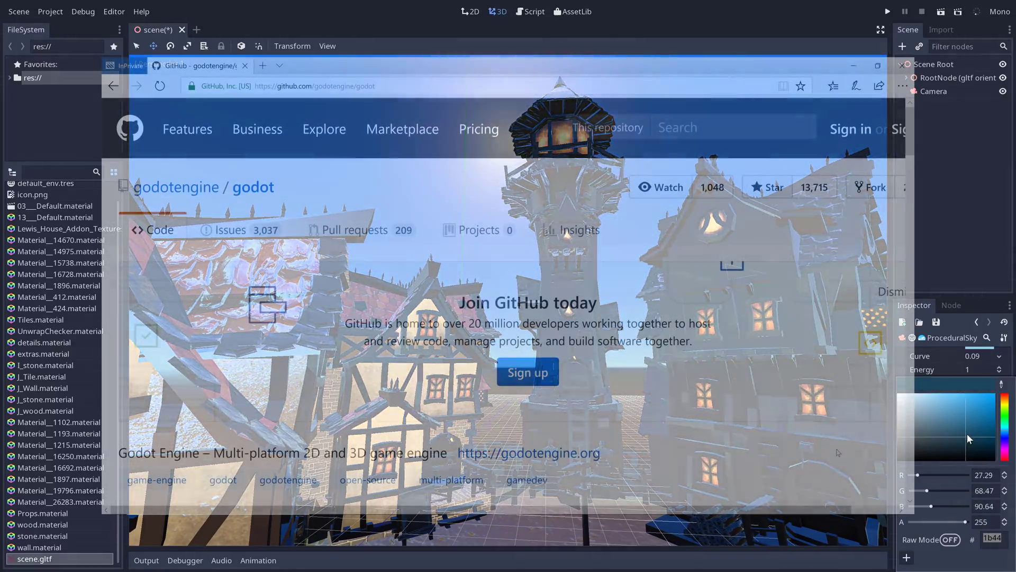
drag(968, 435, 926, 418)
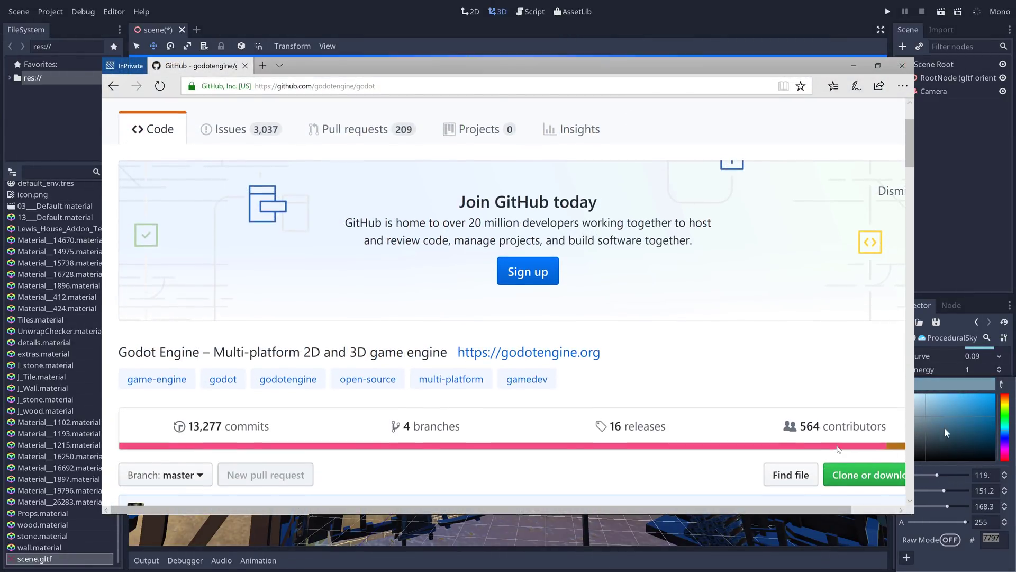
Change the Sky Top Color to muted grey-blue (R 127.6, G 152.0, B 183.2).
key(Escape)
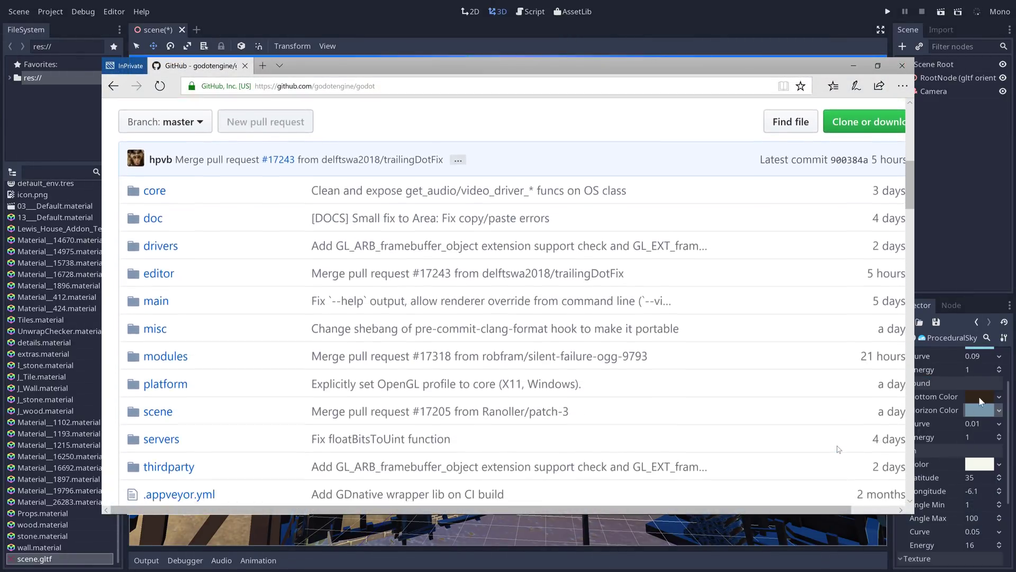
scroll(983, 421, up, 2)
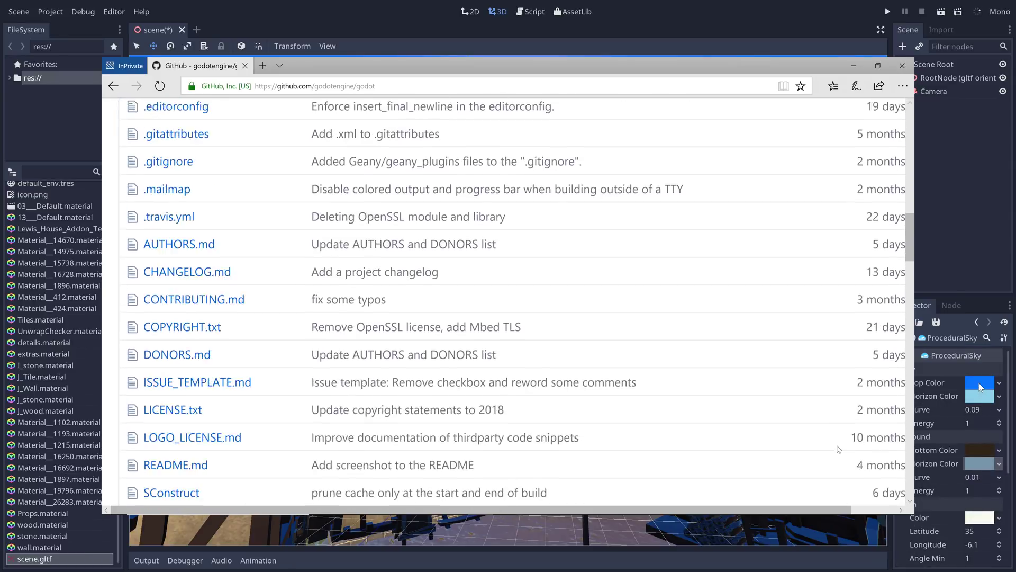
click(977, 396)
mouse_move(968, 397)
mouse_down()
mouse_move(987, 443)
mouse_move(952, 437)
mouse_move(935, 417)
mouse_up()
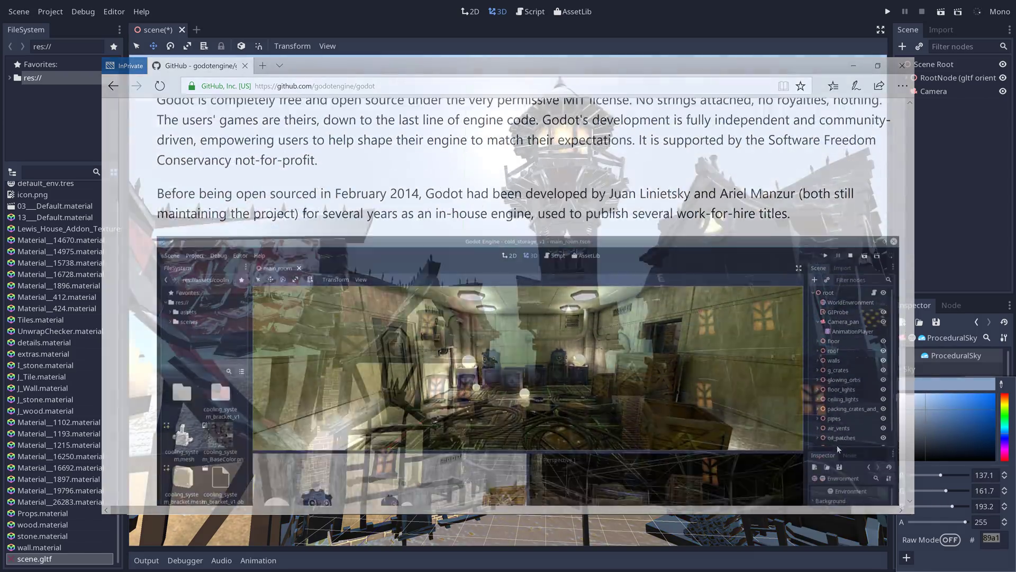
Back in default_env.tres, turn Fog on briefly and then off again.
click(877, 405)
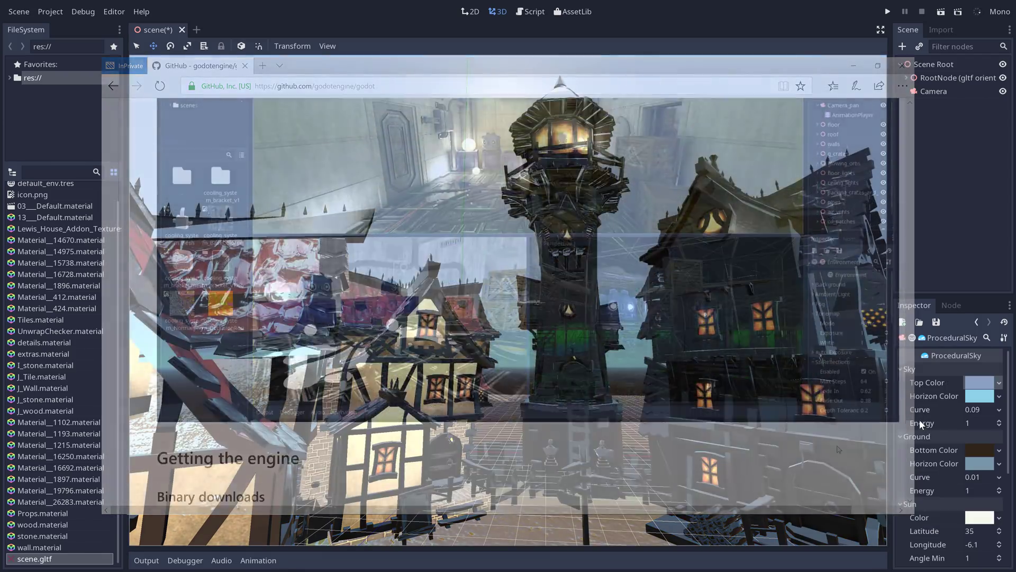
scroll(922, 421, down, 5)
scroll(923, 421, up, 5)
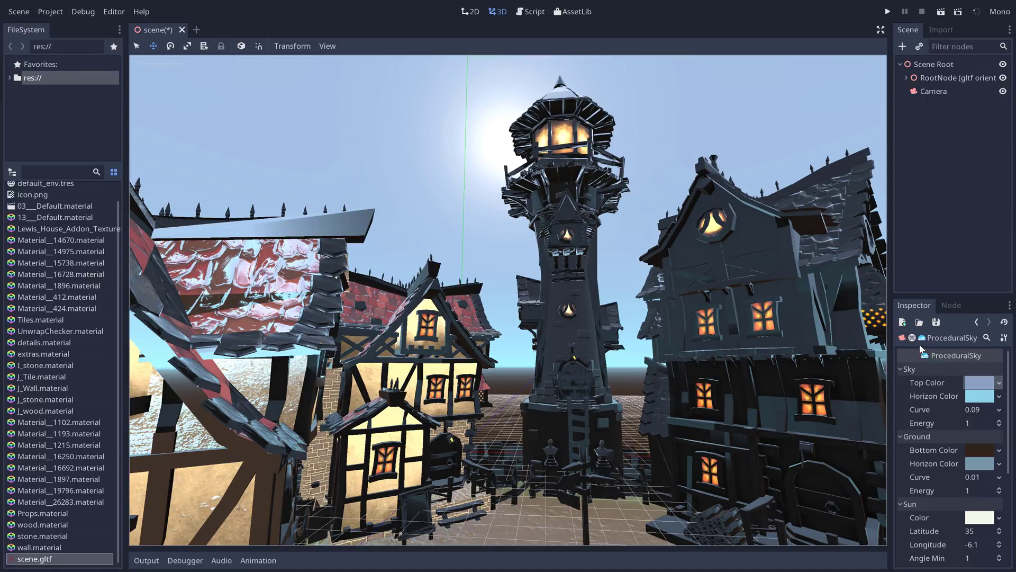
click(977, 323)
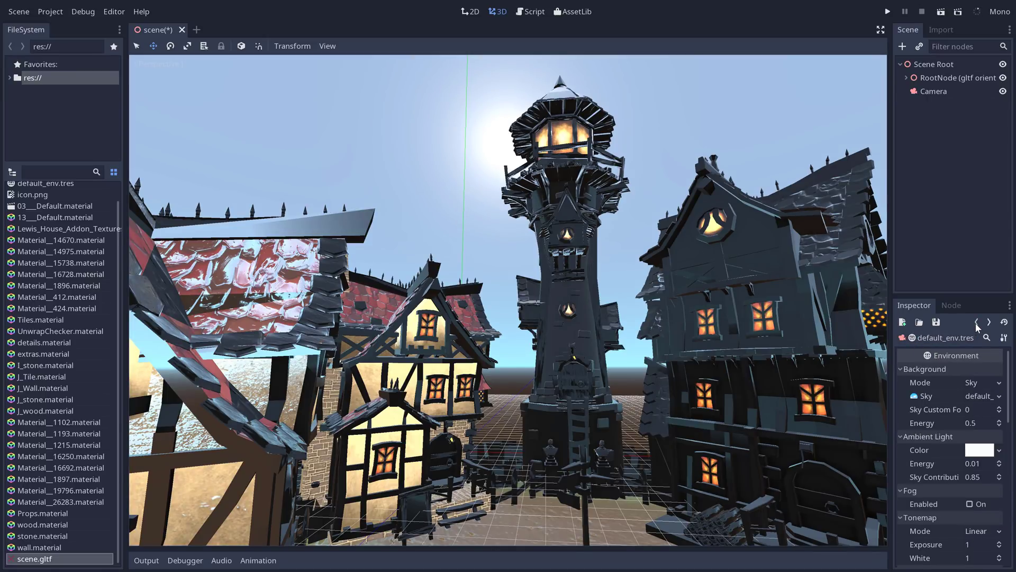
click(970, 504)
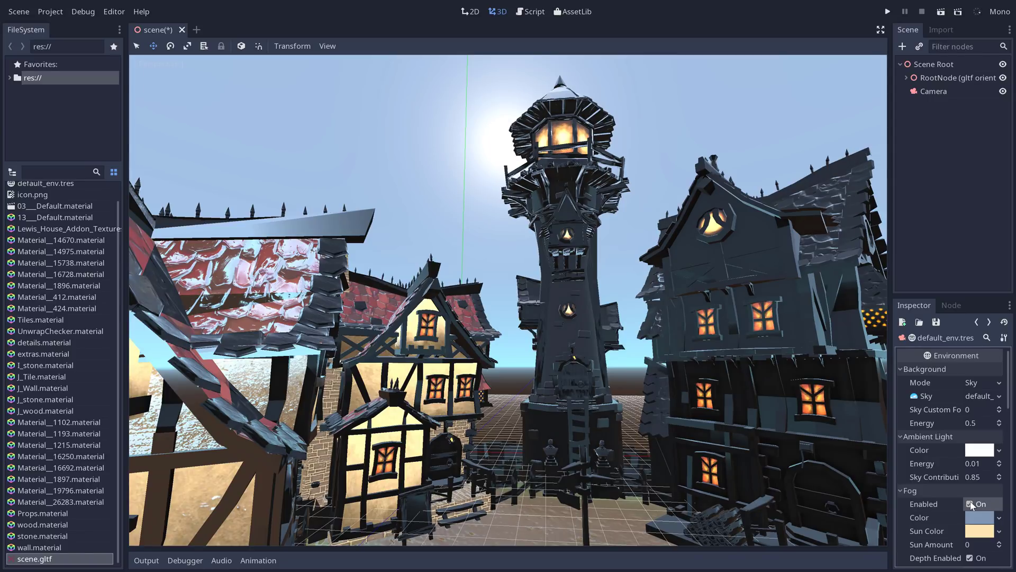
click(970, 504)
Toggle Auto Exposure off and back on, and Ss Reflections on then off.
scroll(971, 504, down, 3)
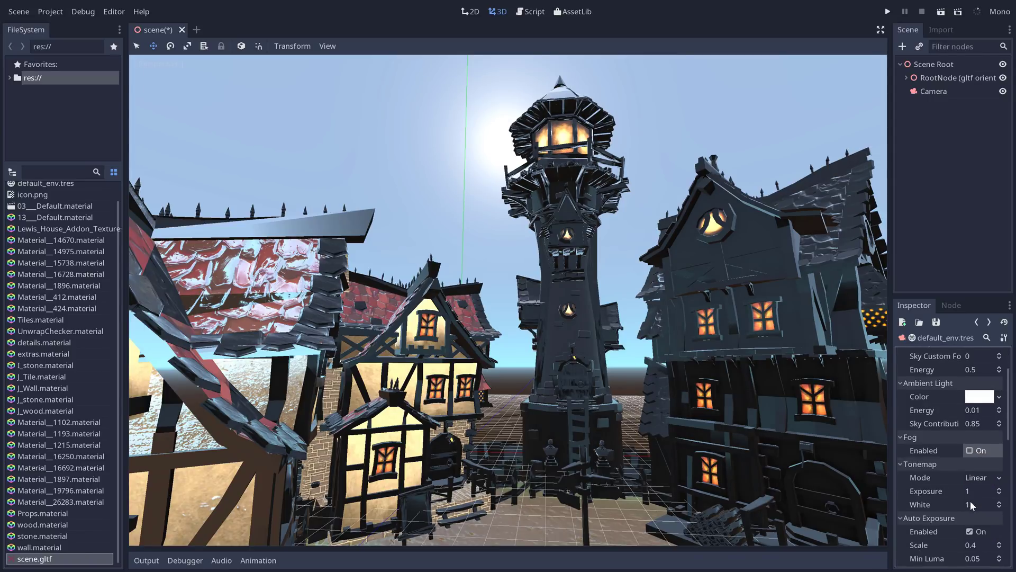
click(970, 504)
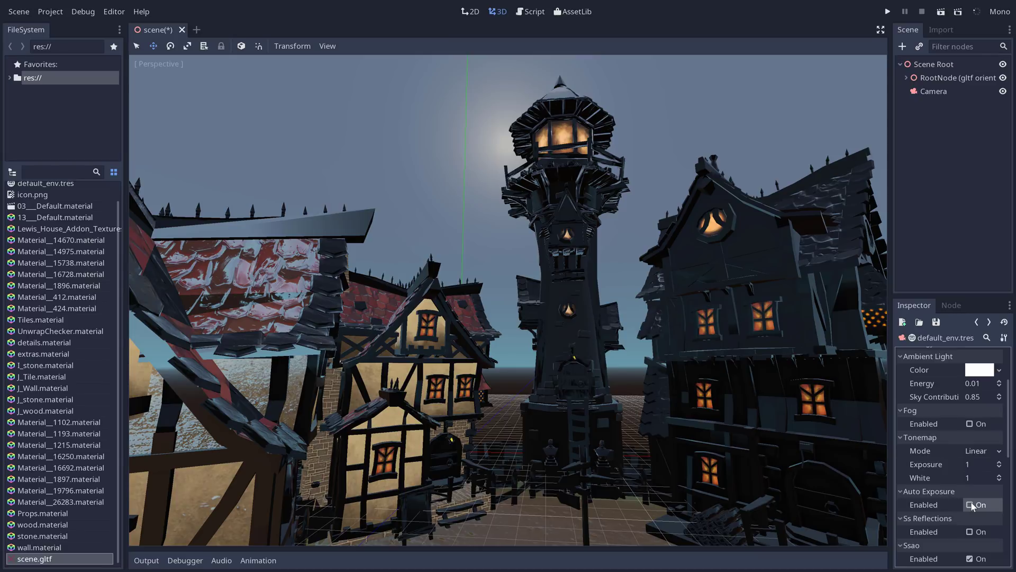
click(970, 504)
scroll(971, 503, down, 3)
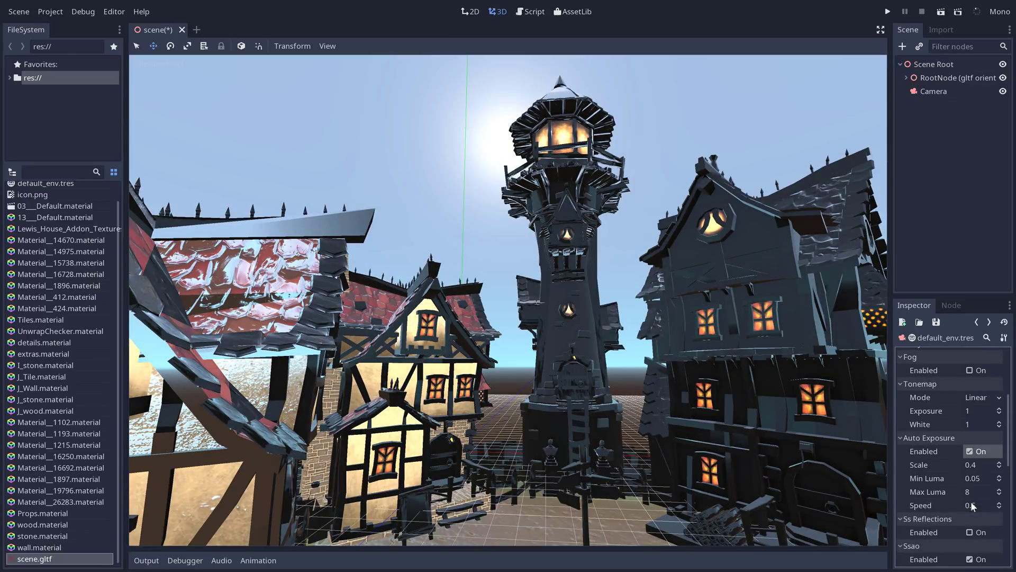
click(970, 506)
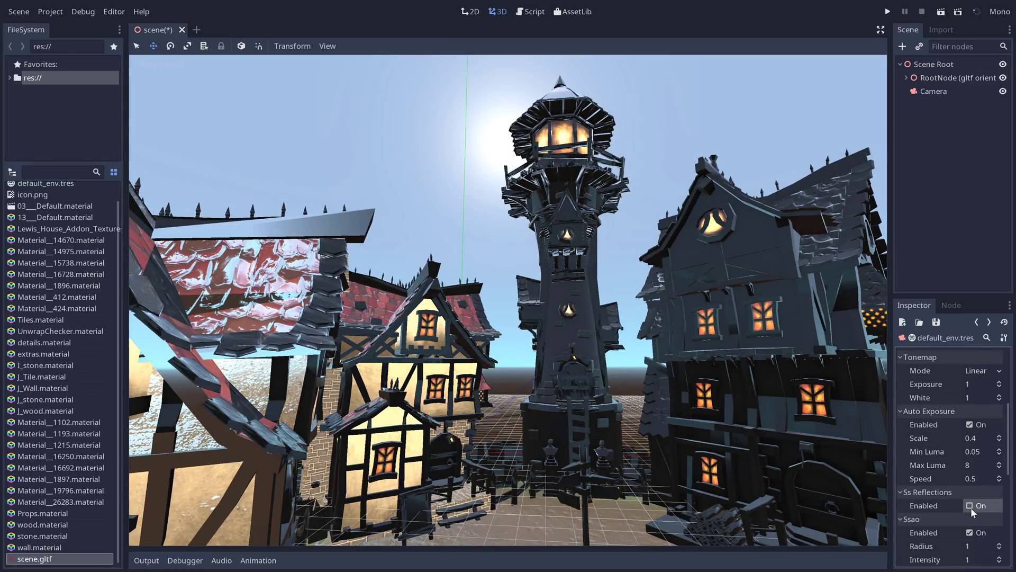
click(970, 506)
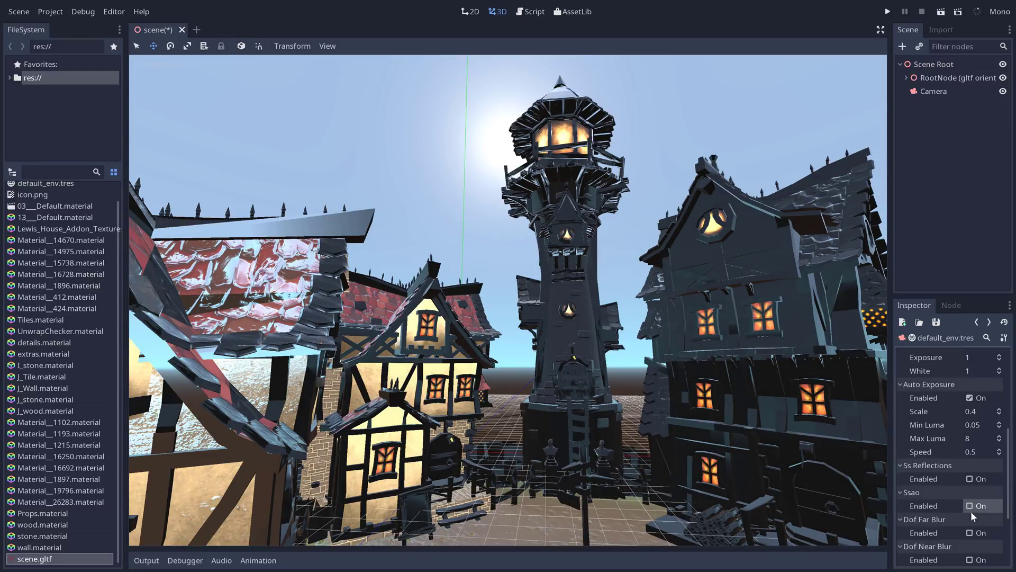
Try far depth-of-field blur on and off, then enable Dof Near Blur.
click(970, 533)
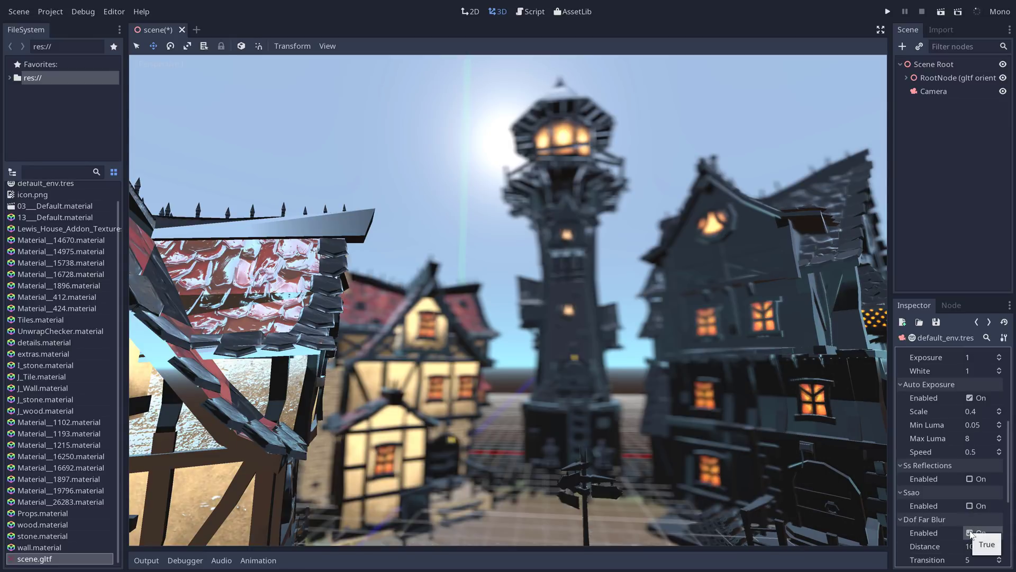
click(970, 533)
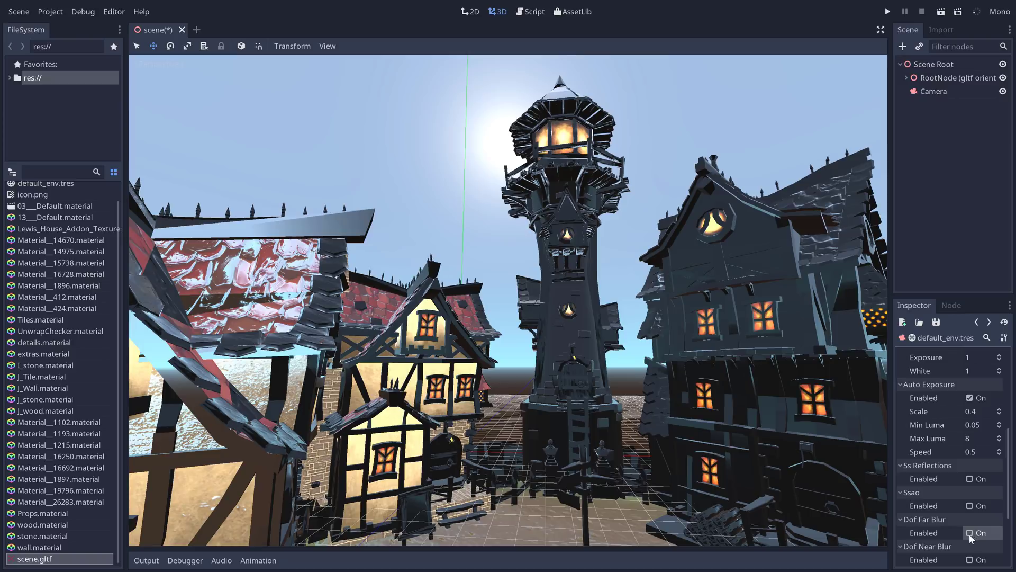
click(970, 560)
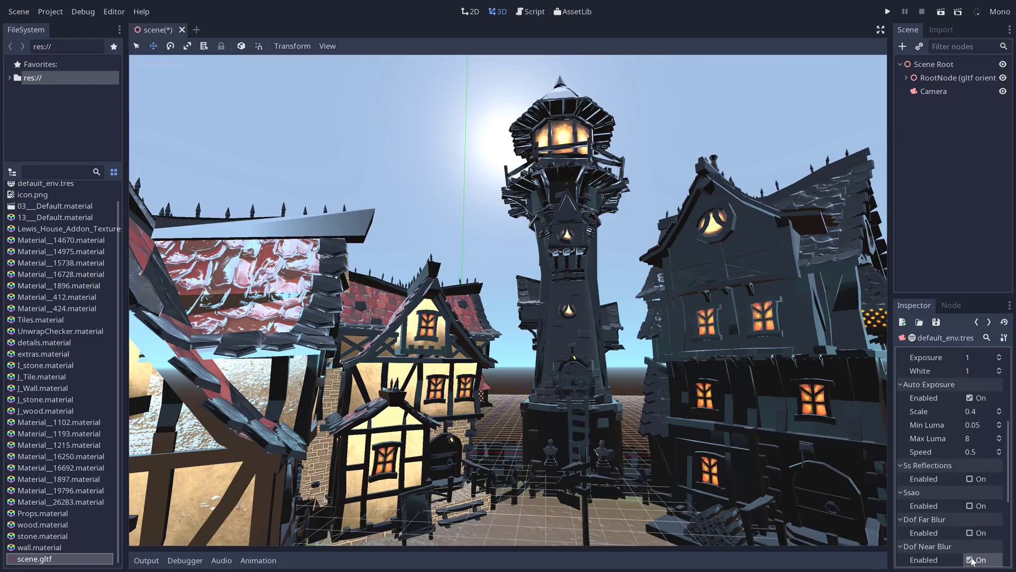
scroll(920, 510, down, 3)
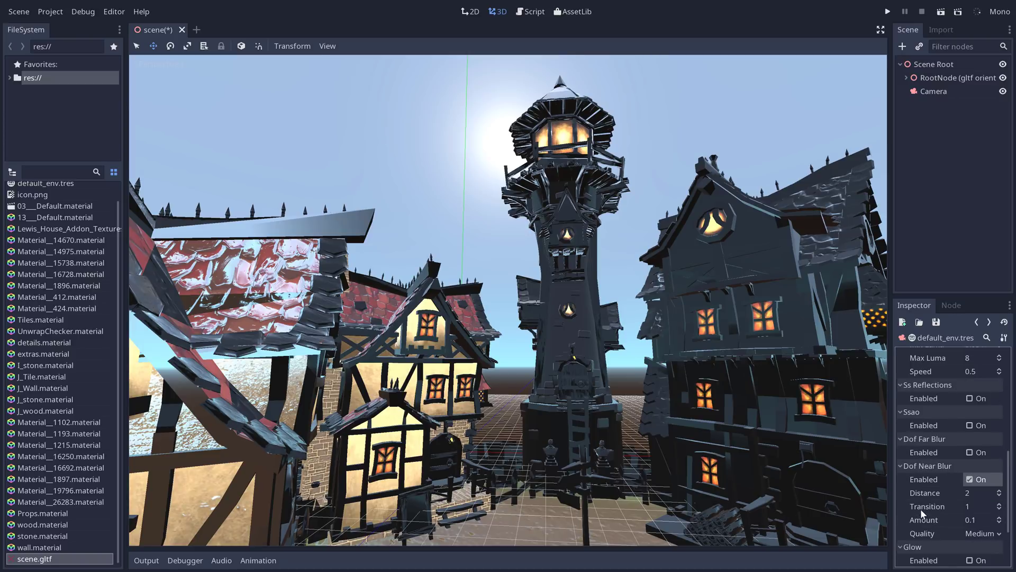
scroll(920, 510, down, 3)
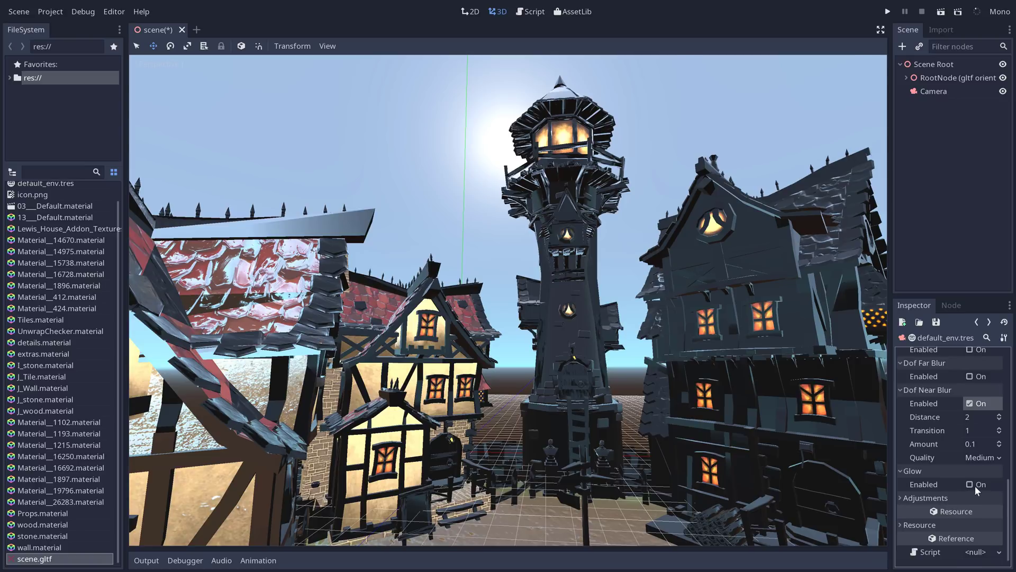
Enable Glow and raise its Intensity from 0.8 to 4.61.
click(975, 485)
scroll(975, 484, down, 2)
scroll(975, 483, down, 1)
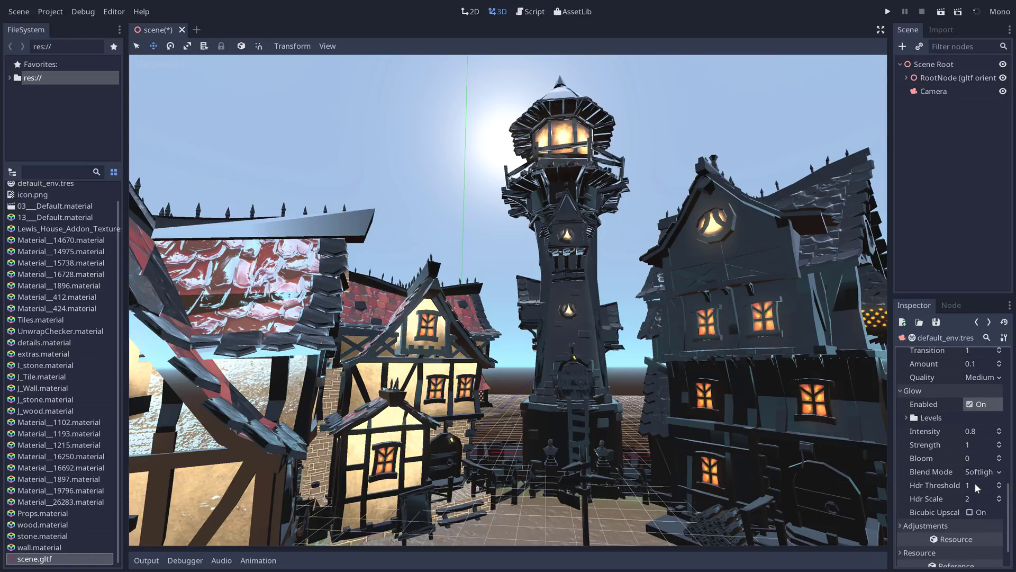
click(971, 432)
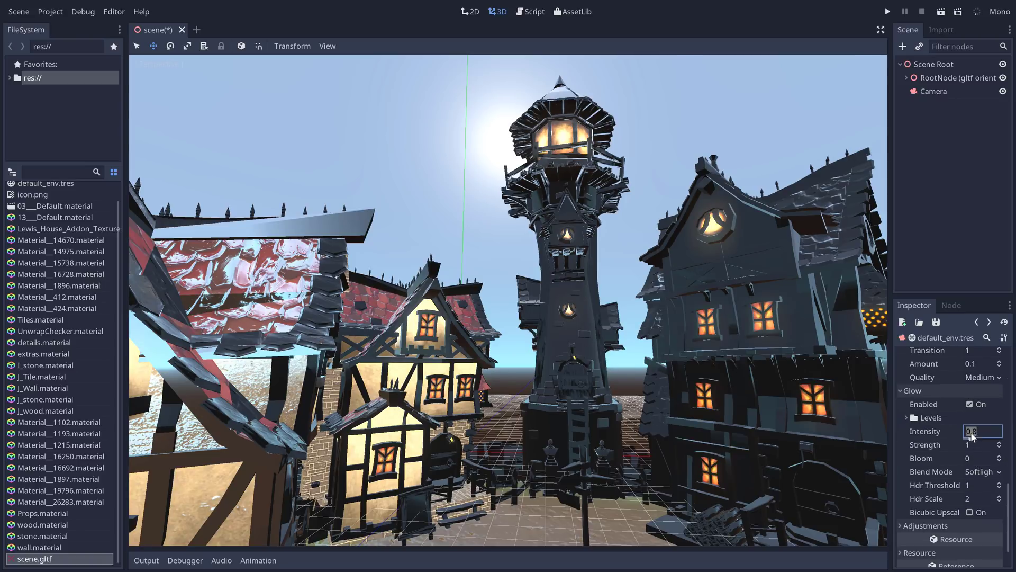
mouse_move(971, 438)
mouse_down()
mouse_move(1008, 438)
mouse_move(977, 438)
mouse_move(988, 440)
mouse_up()
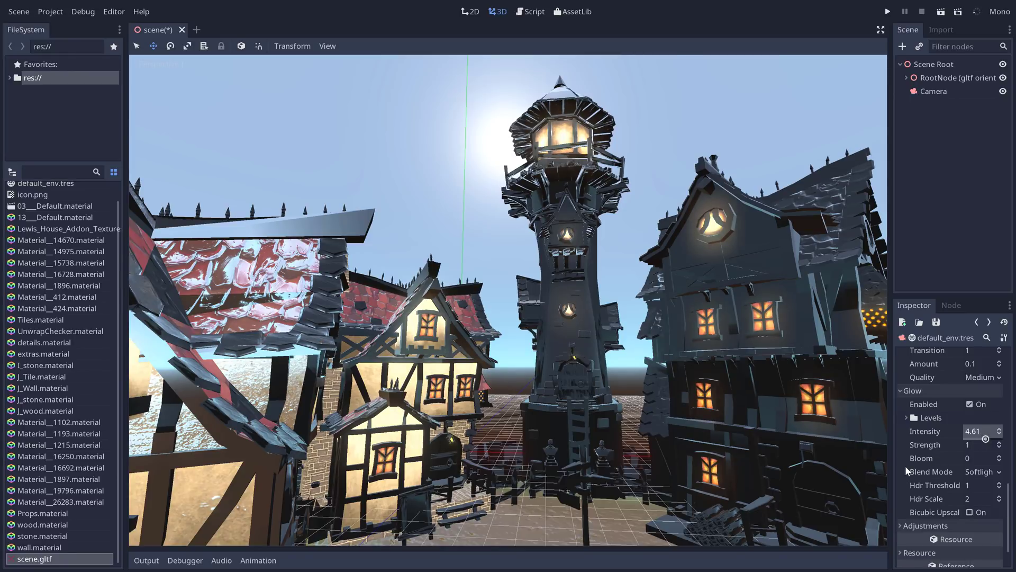
Push Auto Exposure Scale high to overexpose the scene, then set it to 0.5.
scroll(906, 469, up, 5)
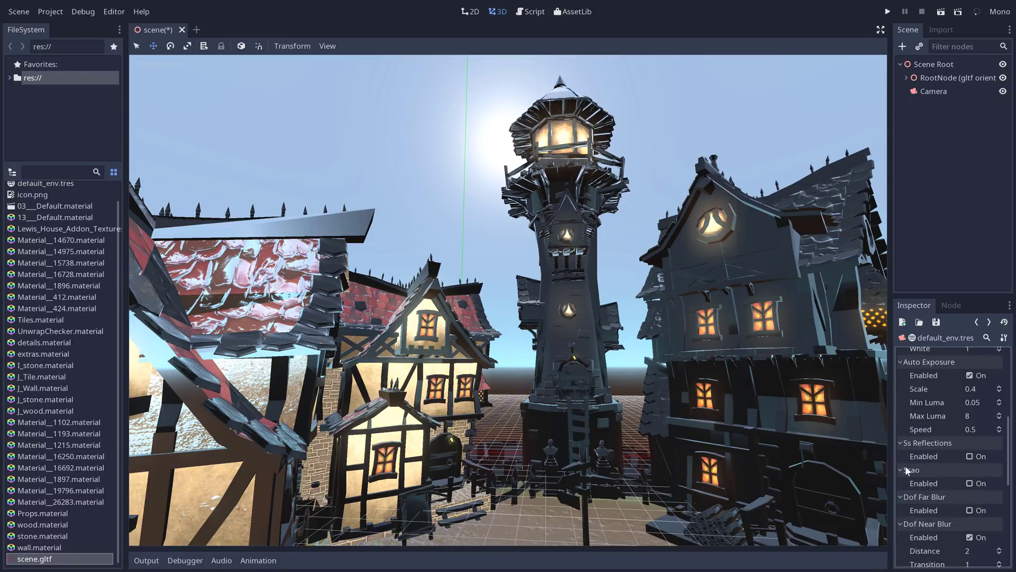
scroll(905, 465, up, 2)
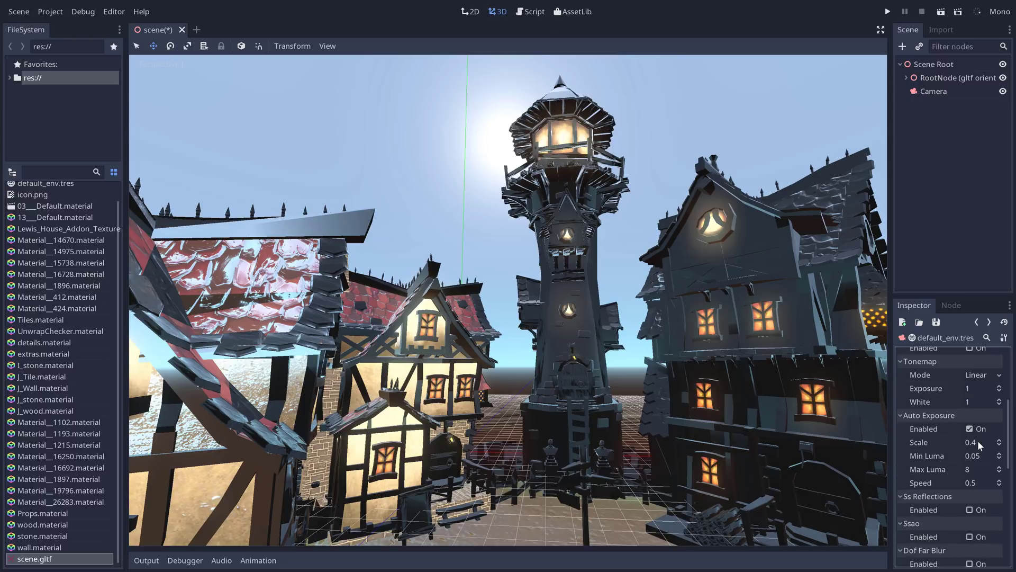
click(979, 443)
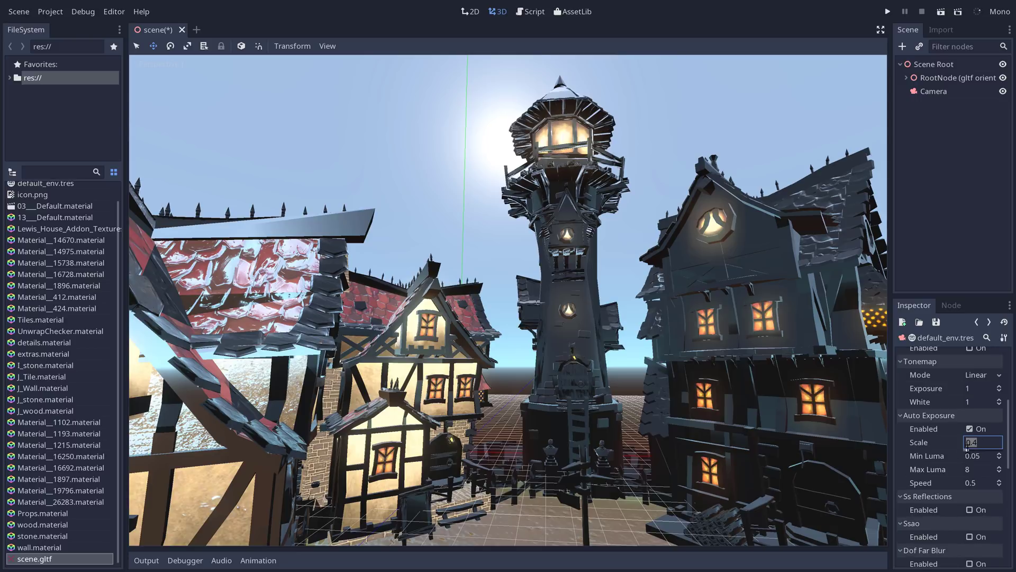
drag(968, 447, 970, 454)
click(976, 447)
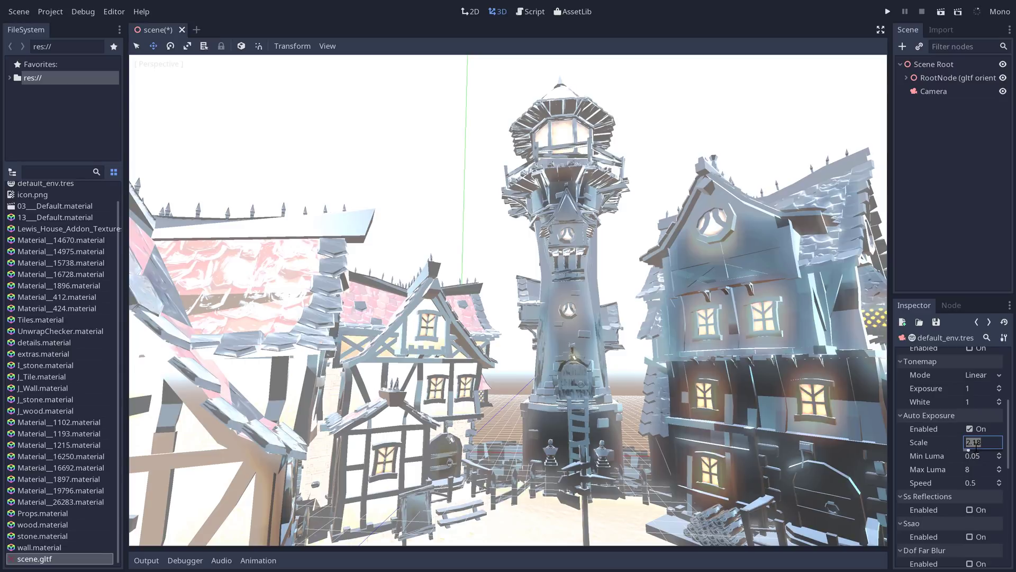
text(0.5)
key(Return)
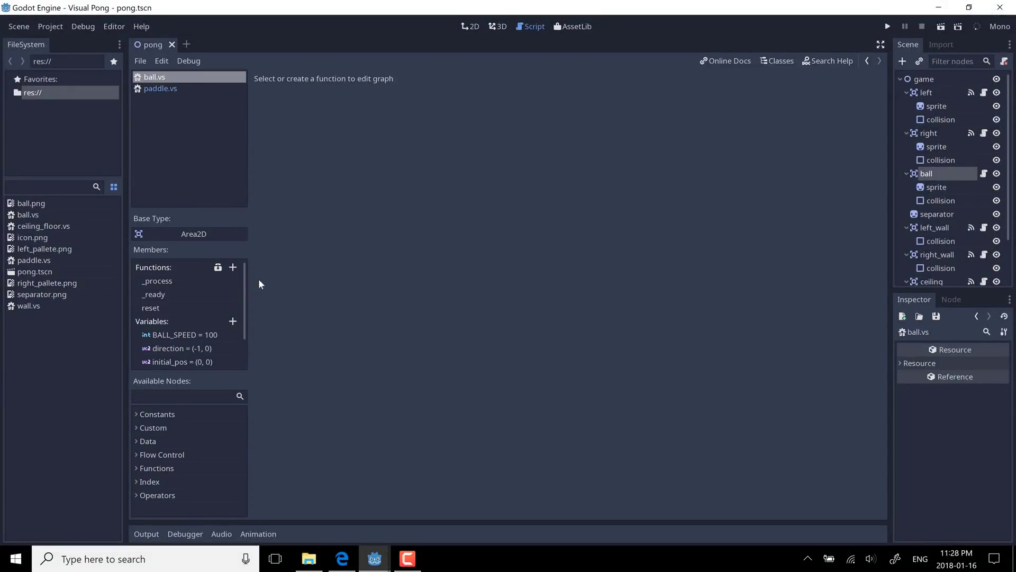
Show the ball.vs _process graph, zoomed in three steps and recentred.
click(159, 282)
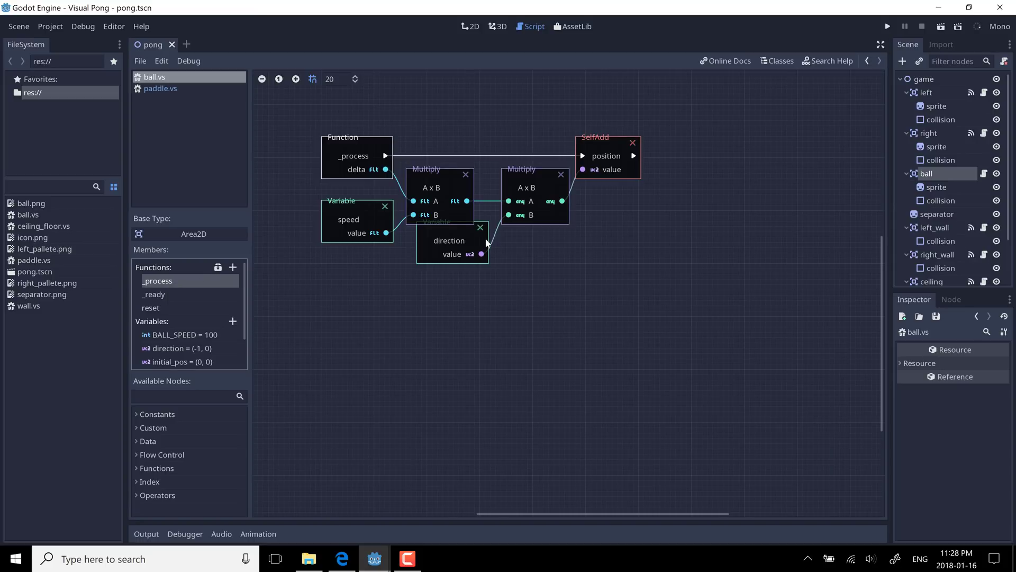
scroll(486, 243, up, 2)
scroll(486, 243, down, 1)
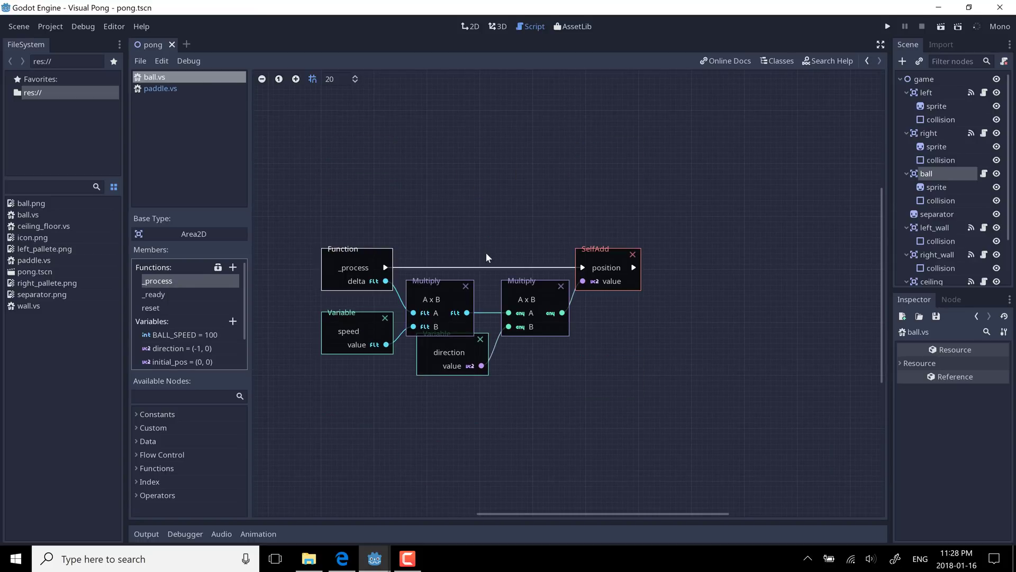
shift+scroll(486, 254, left, 2)
scroll(485, 251, up, 1)
scroll(485, 253, down, 1)
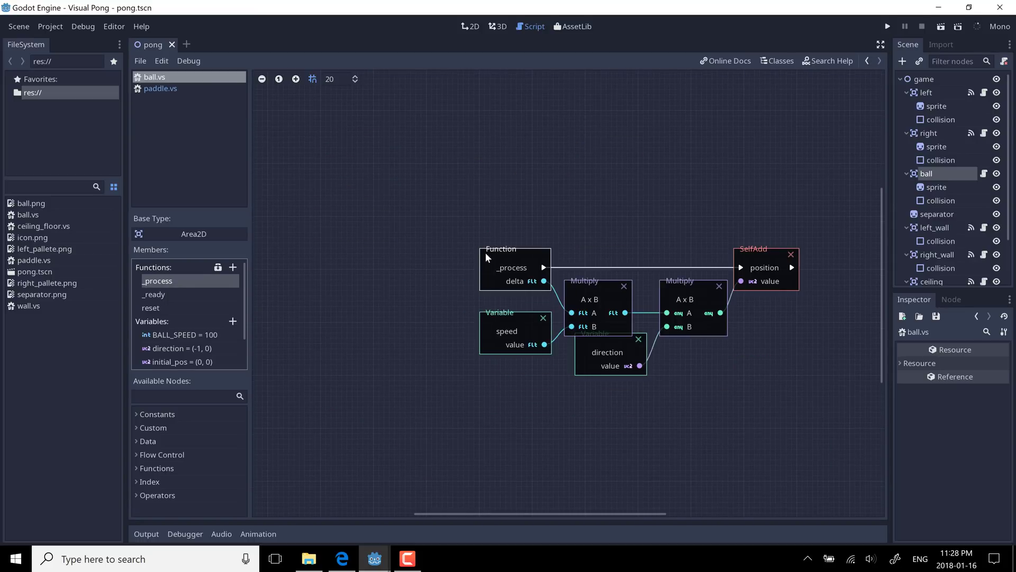
scroll(579, 274, up, 1)
scroll(579, 275, down, 1)
middle_drag(572, 281, 495, 255)
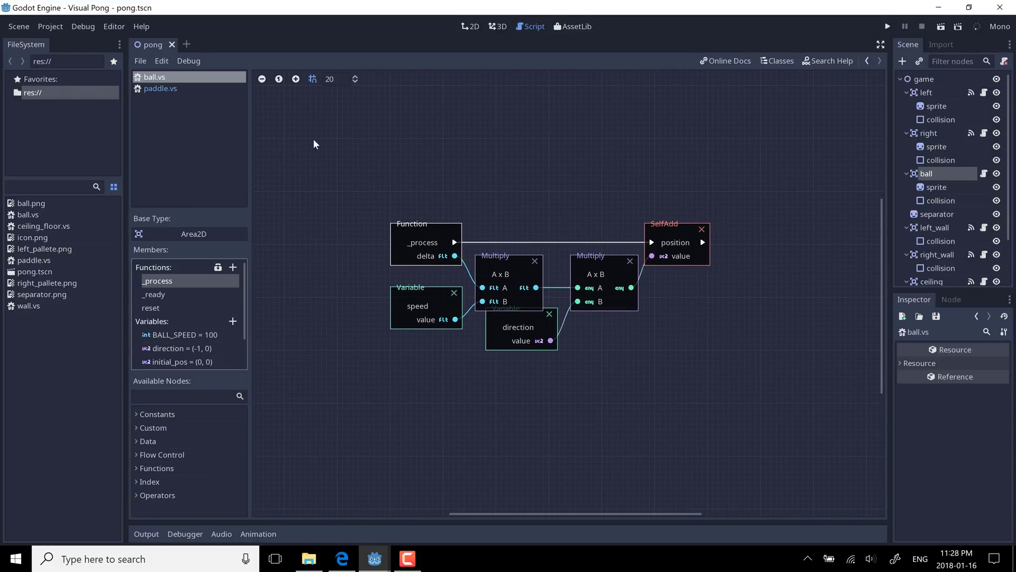
click(296, 79)
click(296, 79)
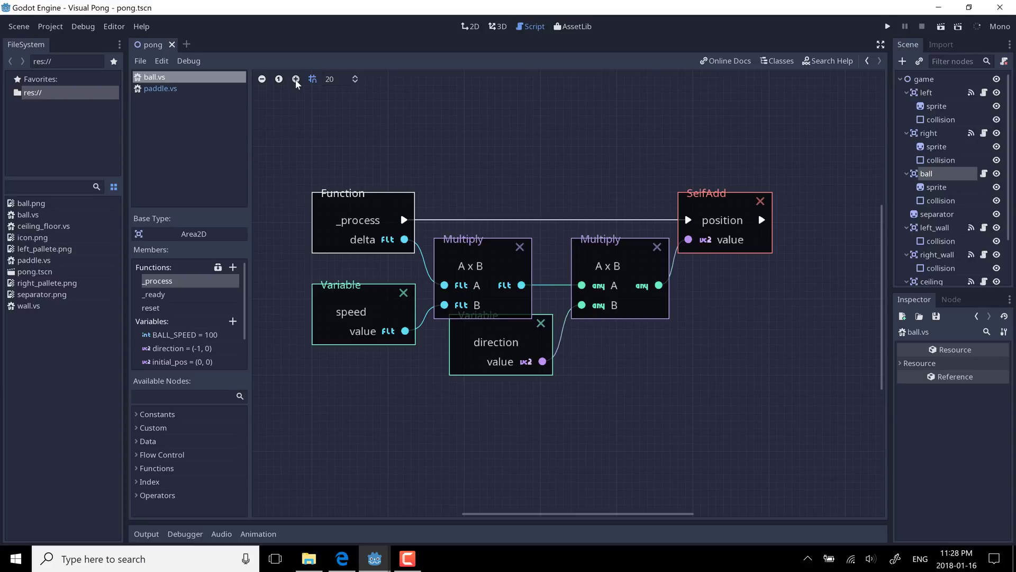
click(296, 79)
middle_drag(516, 183, 544, 223)
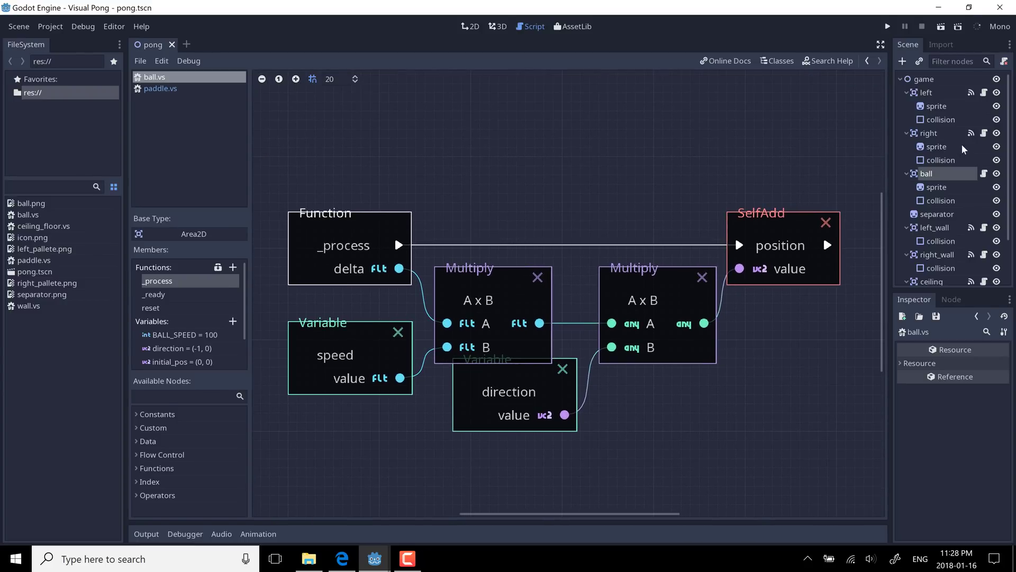
Show the right paddle's paddle.vs _process graph zoomed in on the SelfSub and SelfAdd nodes.
click(985, 133)
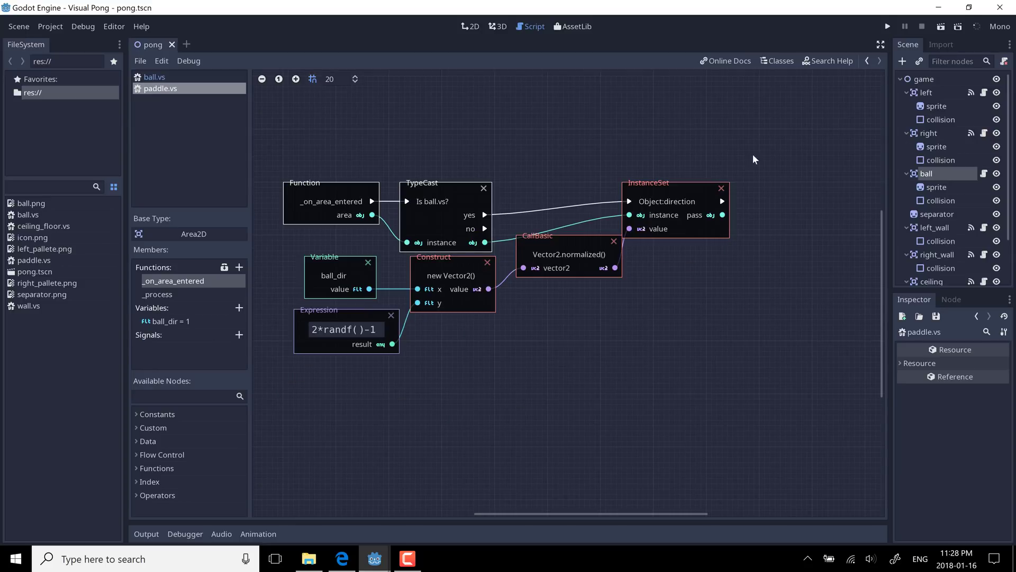
click(160, 299)
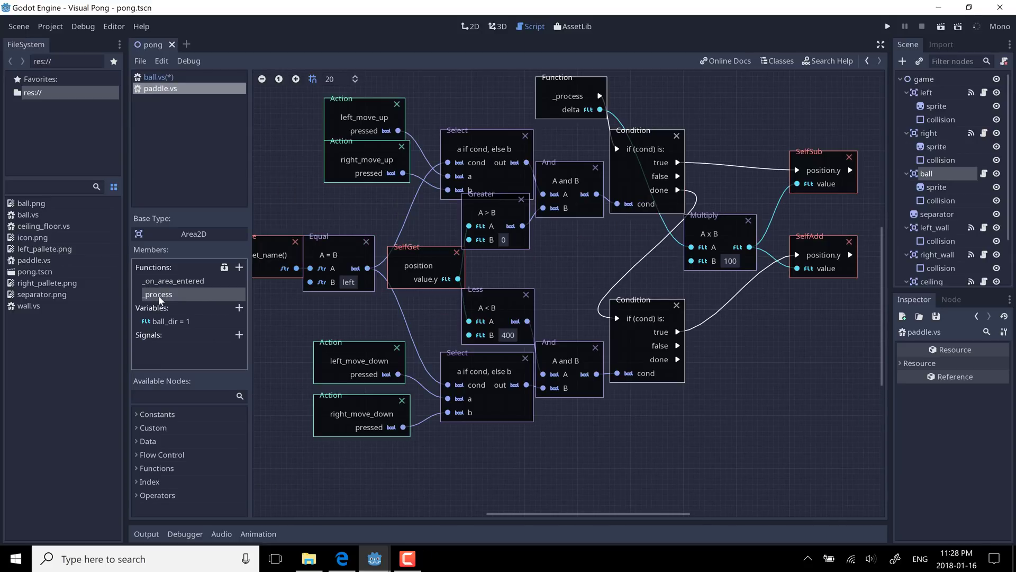
click(296, 79)
click(296, 79)
click(296, 79)
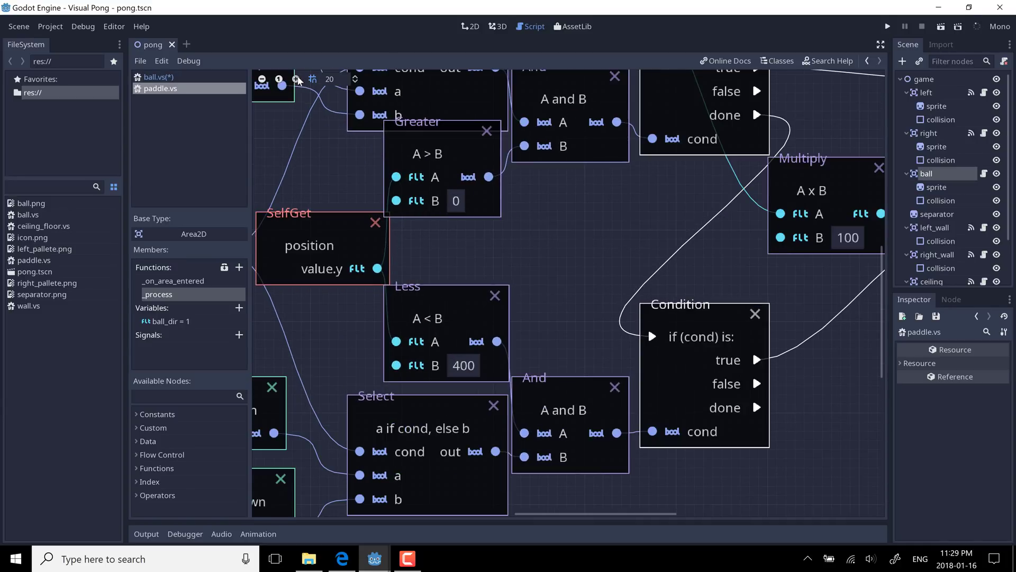
middle_drag(697, 231, 948, 367)
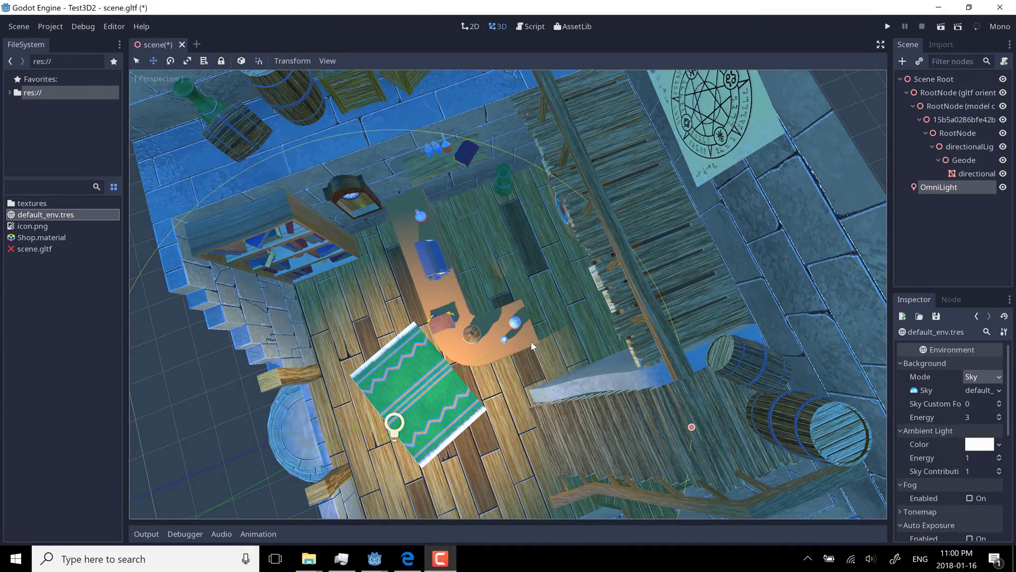
Enable Auto Exposure, Ss Reflections, Ssao and Glow for the shop environment.
middle_drag(532, 341, 788, 333)
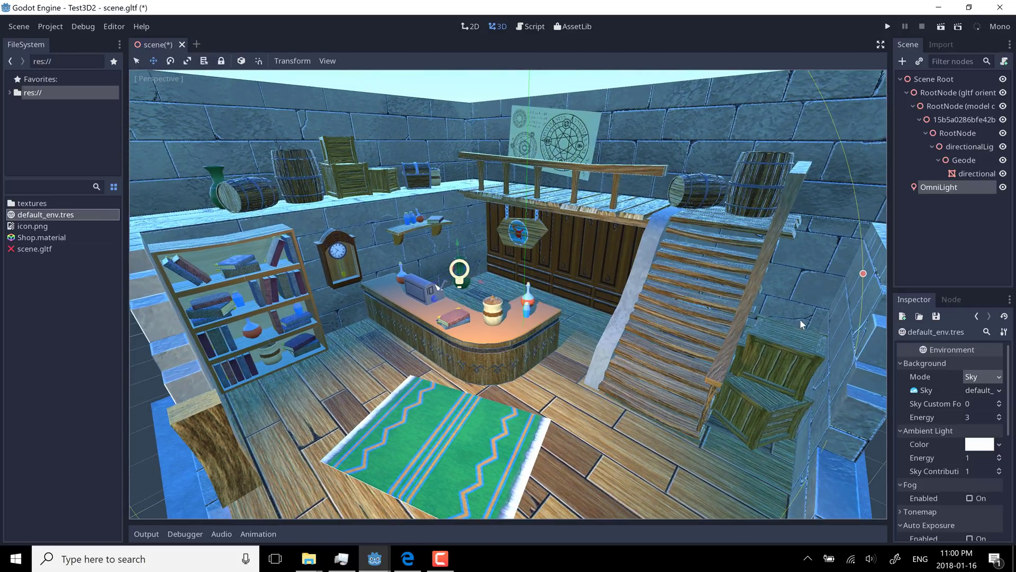
scroll(935, 404, down, 3)
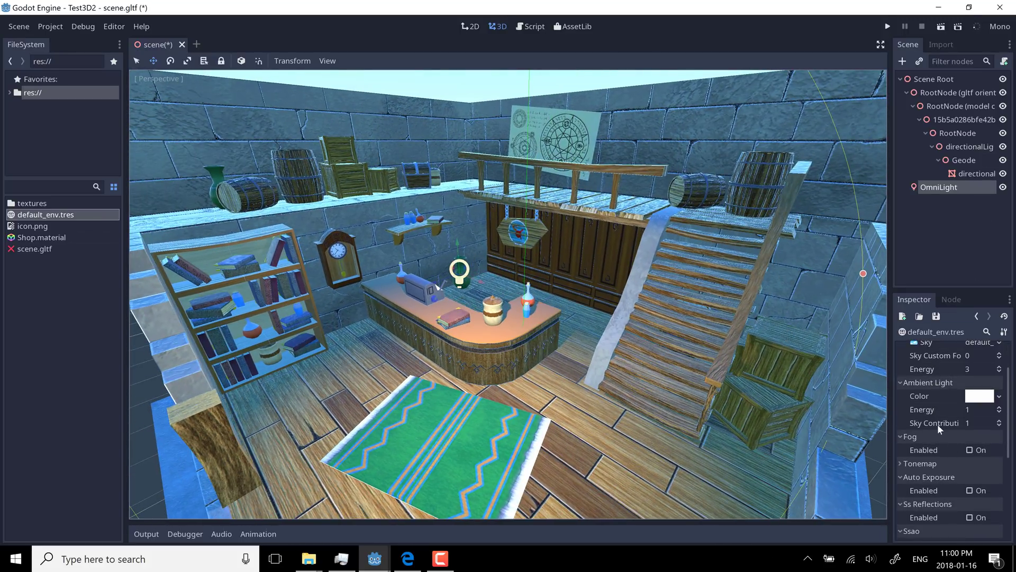
click(972, 491)
scroll(973, 492, down, 4)
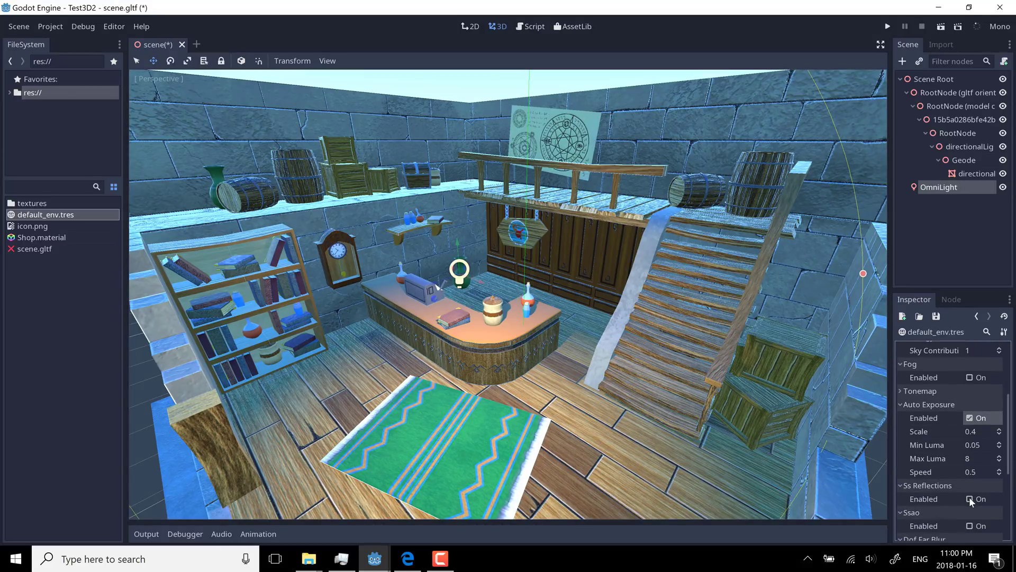
click(969, 499)
scroll(970, 497, down, 4)
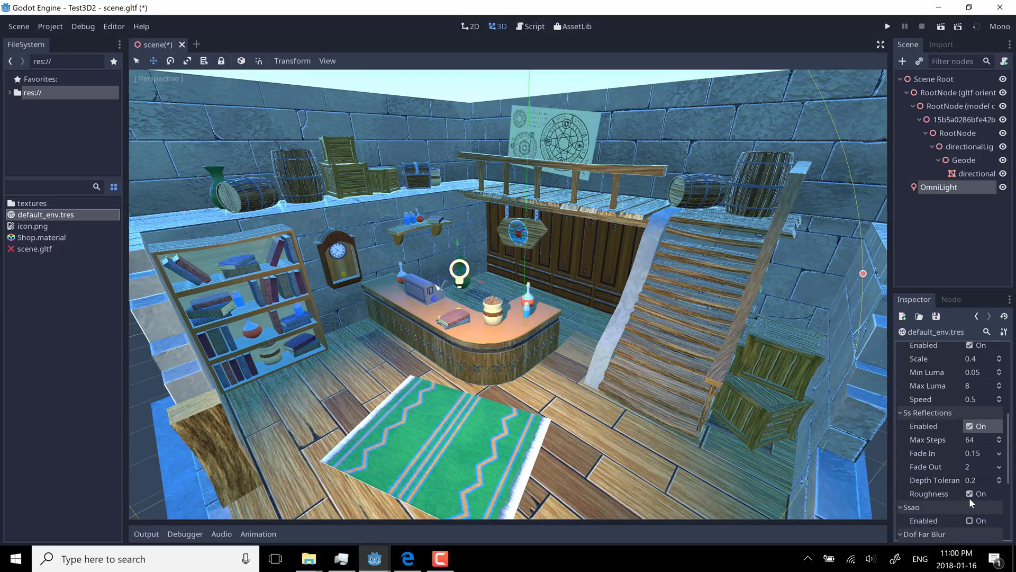
scroll(970, 498, down, 2)
click(970, 498)
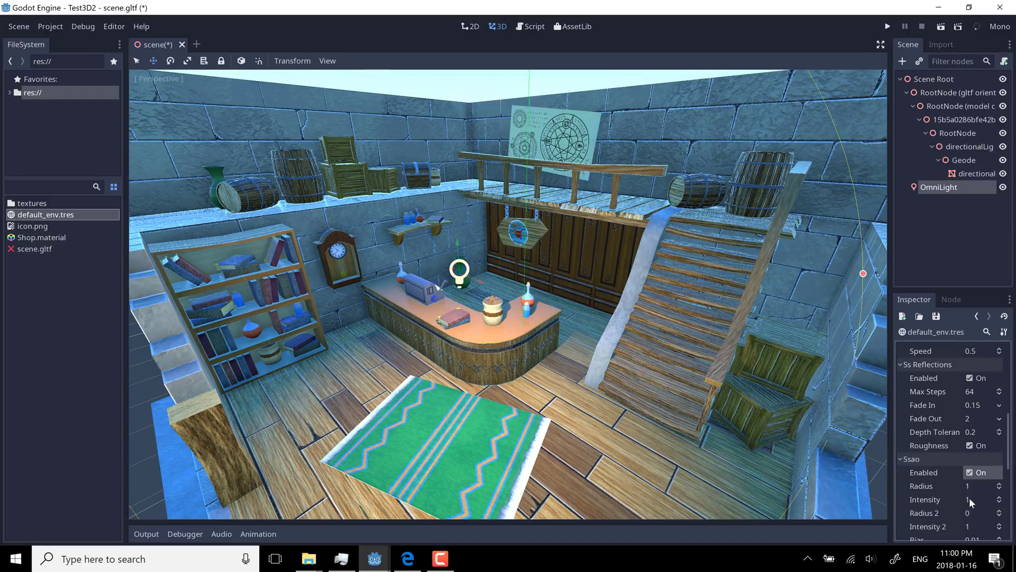
scroll(970, 497, down, 9)
scroll(970, 498, down, 3)
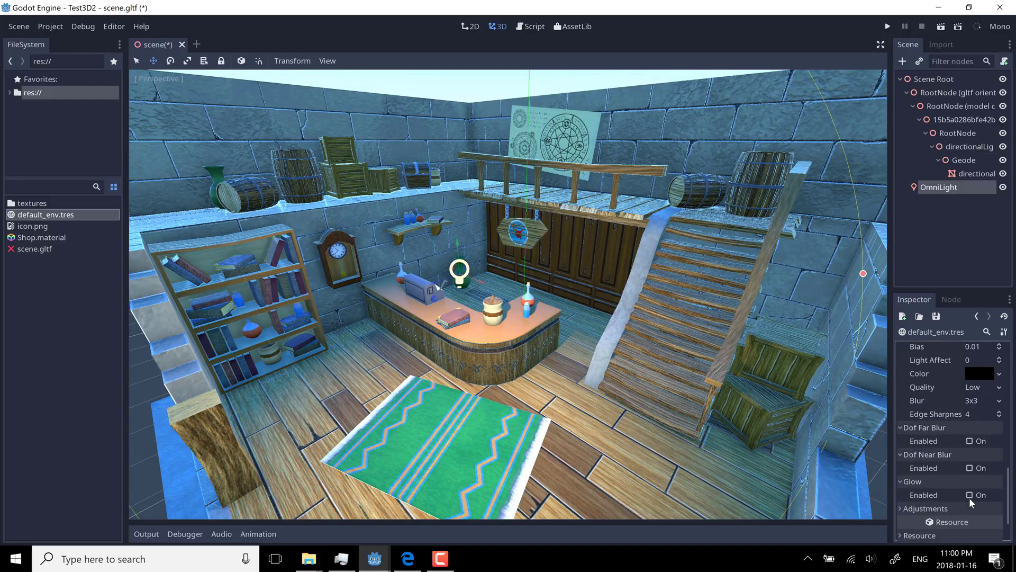
click(970, 495)
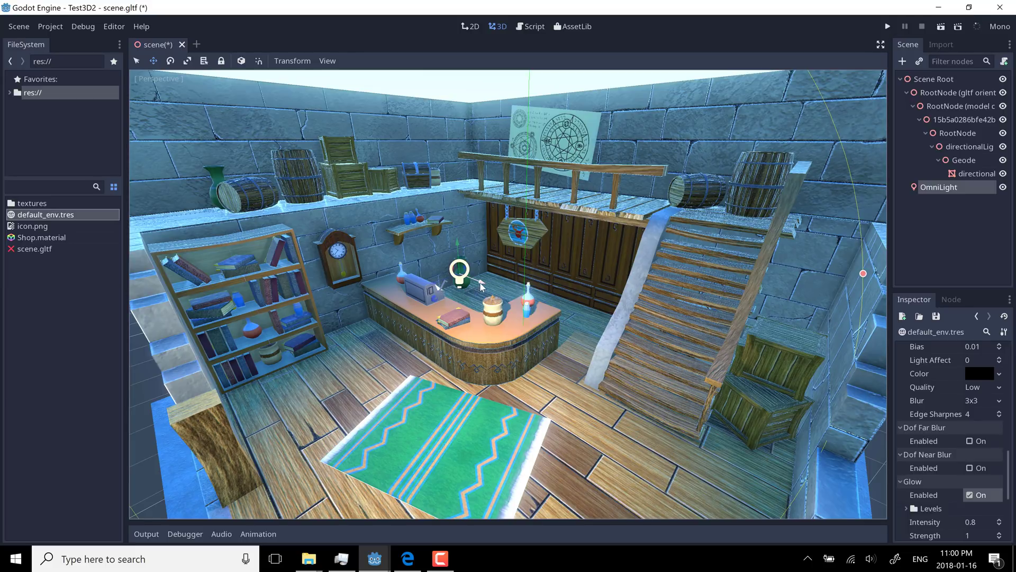
Move the OmniLight around the shop to sit low in front of the counter.
drag(480, 286, 518, 329)
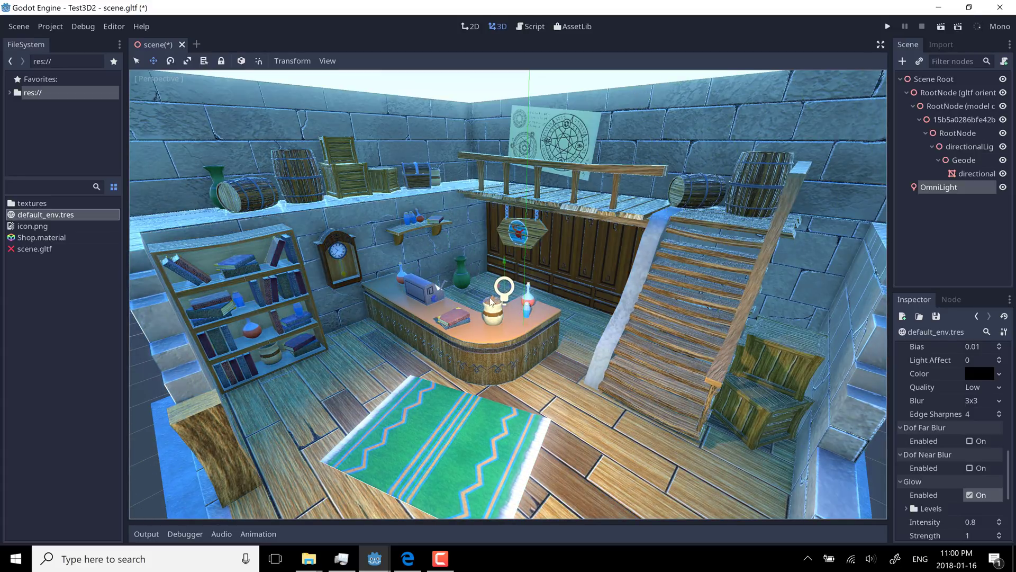
drag(480, 301, 591, 277)
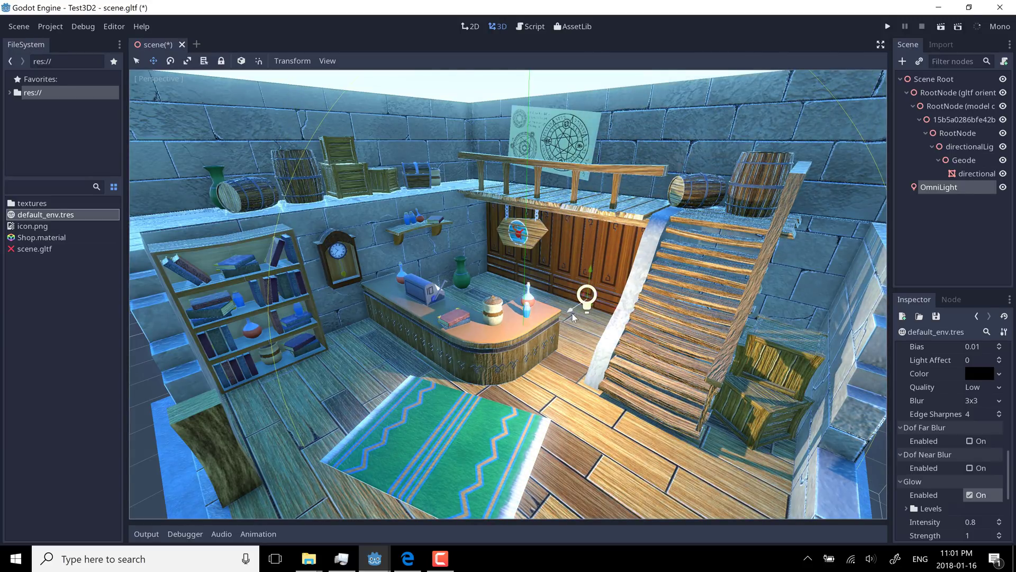
drag(573, 318, 479, 380)
middle_drag(431, 391, 659, 380)
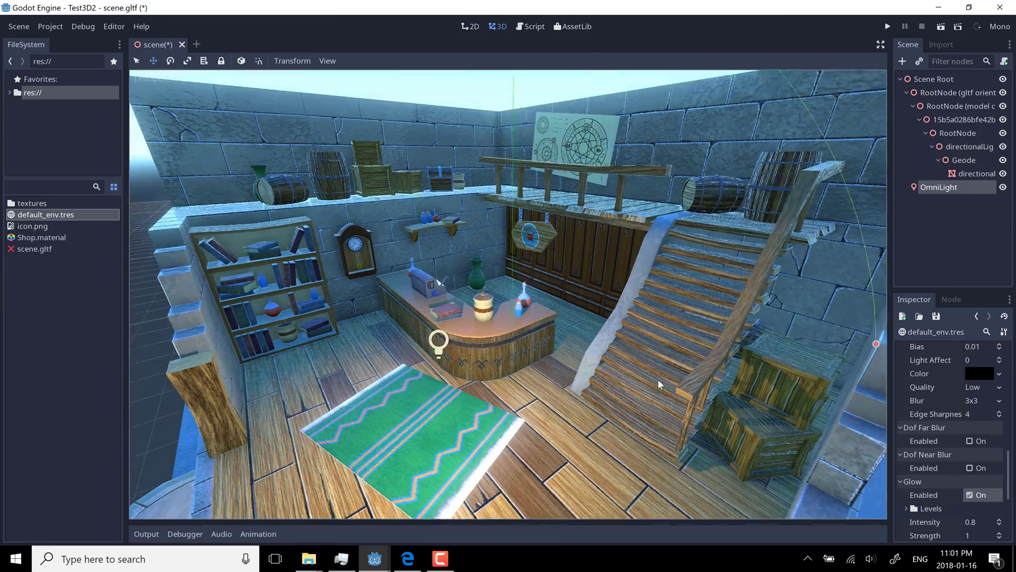
Select the shop's OmniLight and toggle Shadow Enabled off and back on.
click(953, 190)
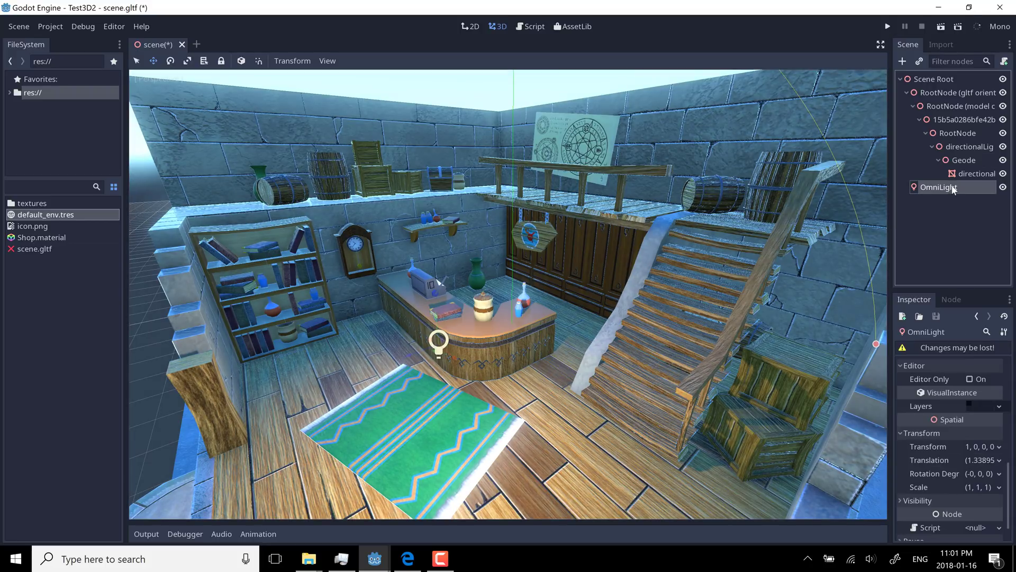
scroll(959, 418, up, 5)
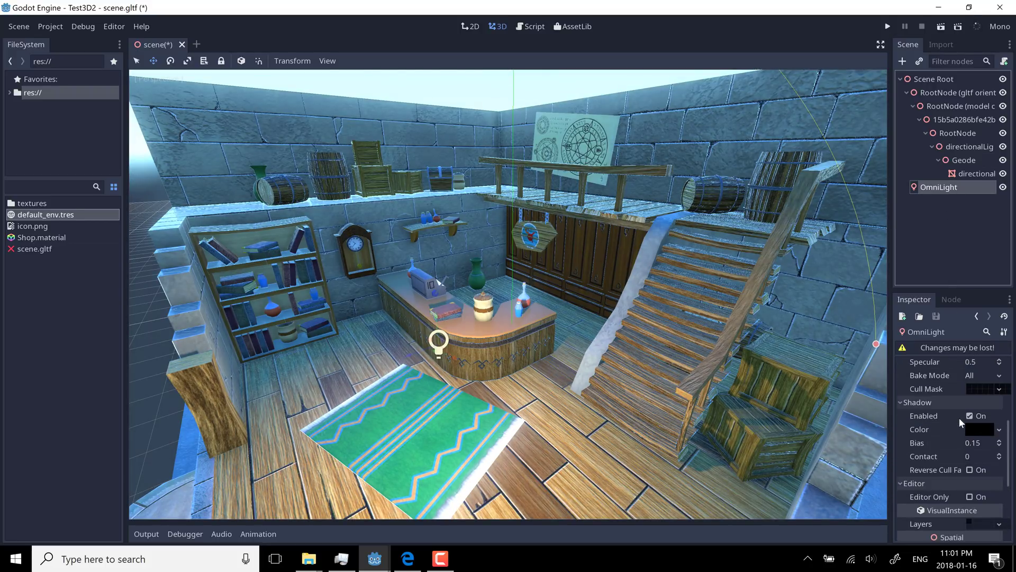
click(971, 439)
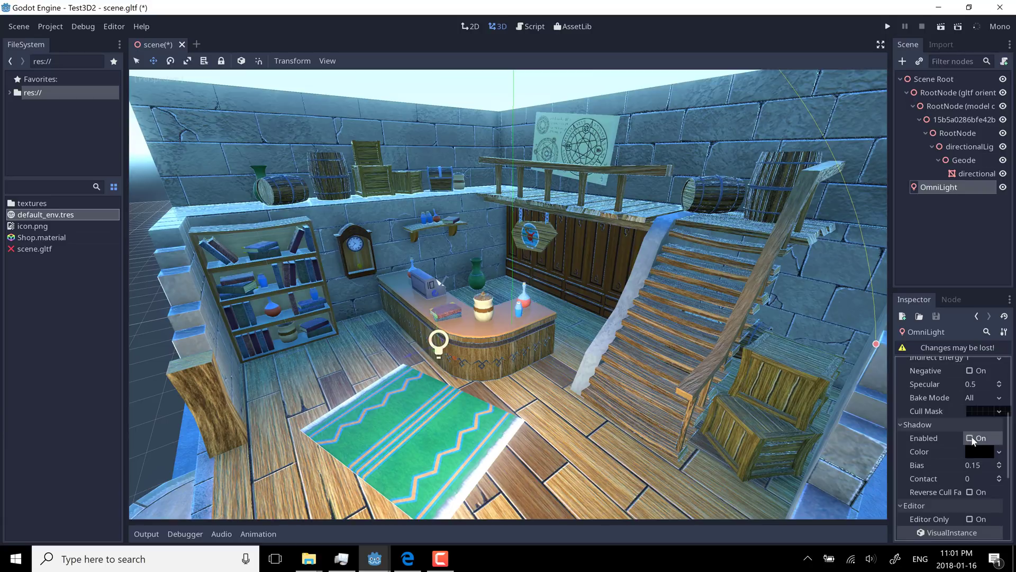
click(971, 439)
Raise the OmniLight's Light Energy in the Inspector to brighten the shop.
scroll(971, 436, up, 3)
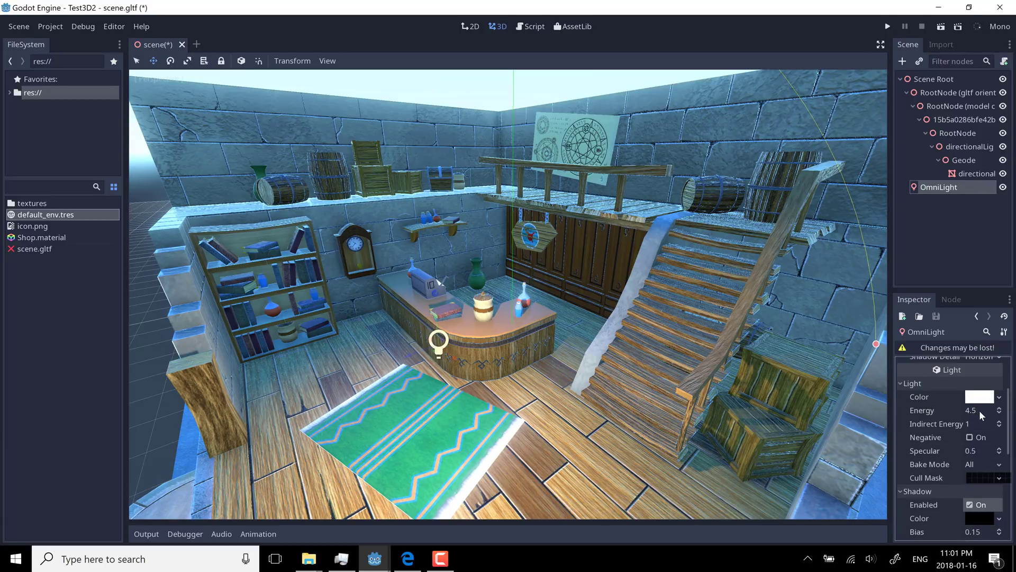
drag(980, 411, 986, 411)
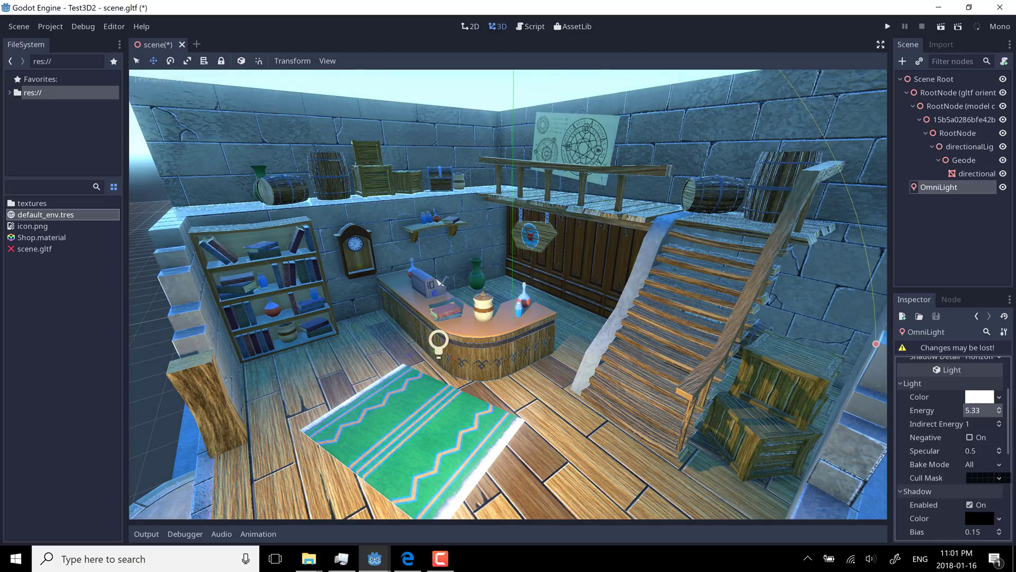
drag(986, 410, 983, 406)
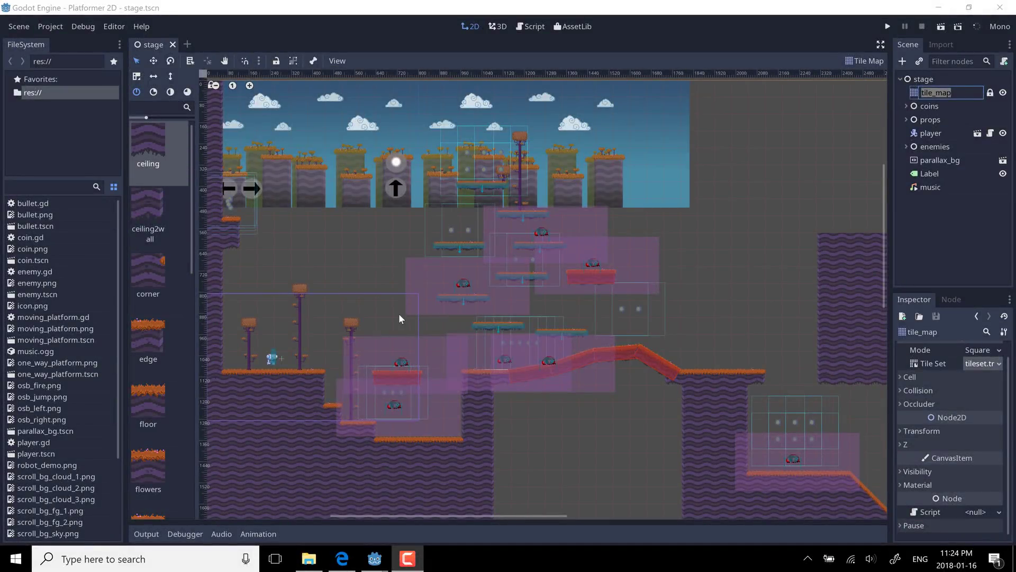
scroll(373, 304, up, 5)
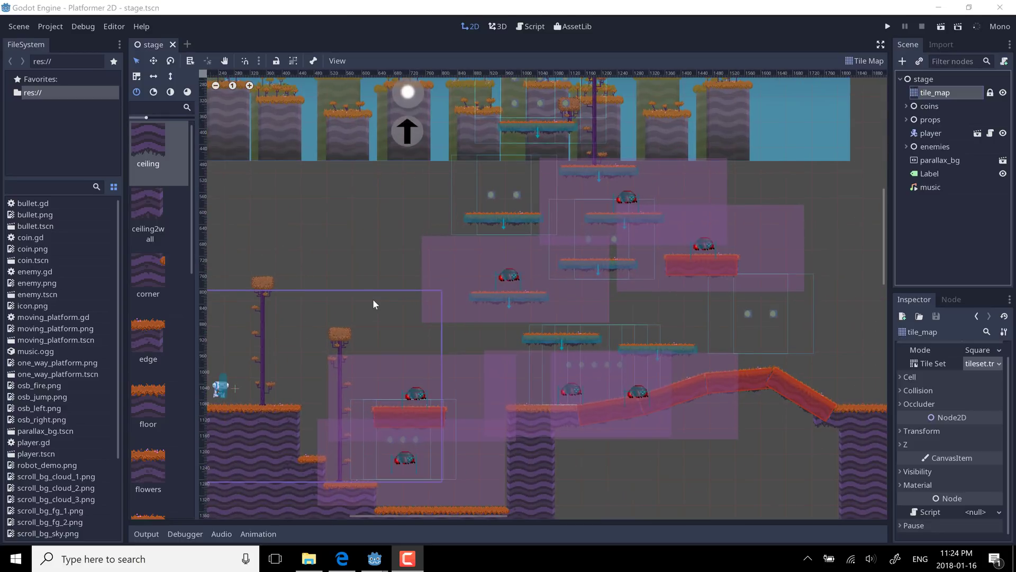
scroll(373, 303, up, 5)
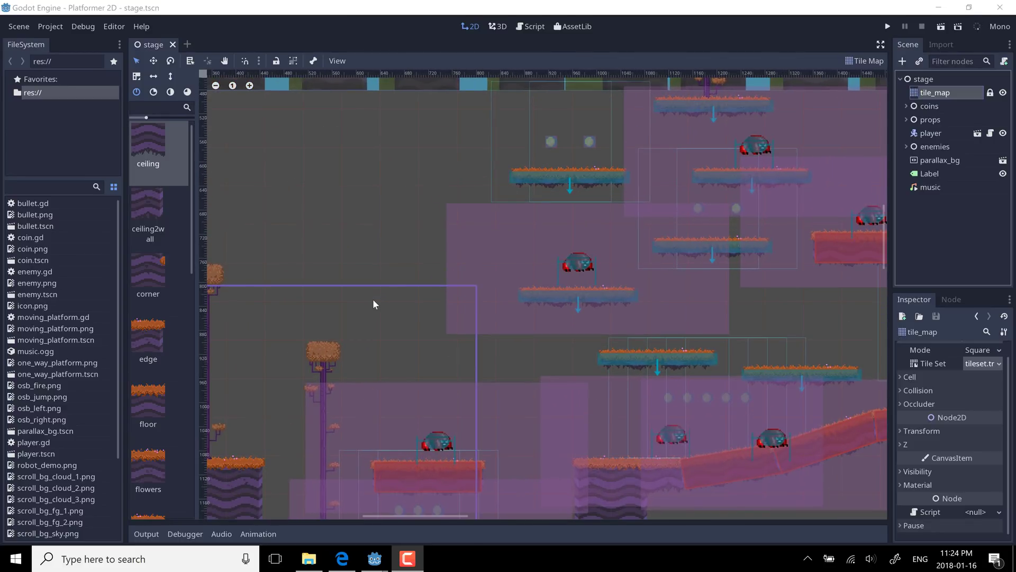
scroll(373, 304, up, 1)
middle_drag(376, 295, 770, 211)
middle_drag(497, 255, 224, 434)
scroll(459, 422, down, 8)
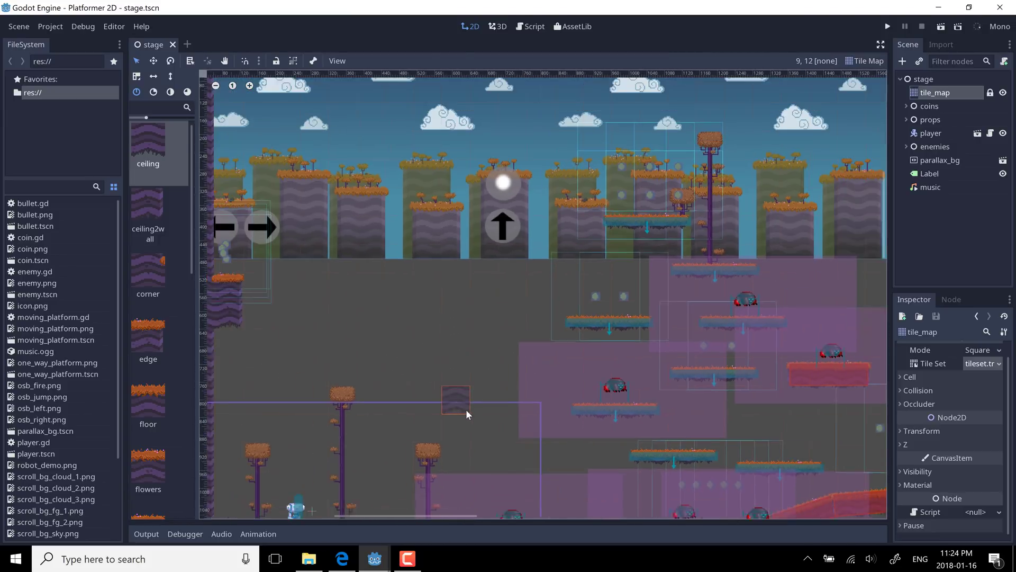
scroll(466, 410, down, 8)
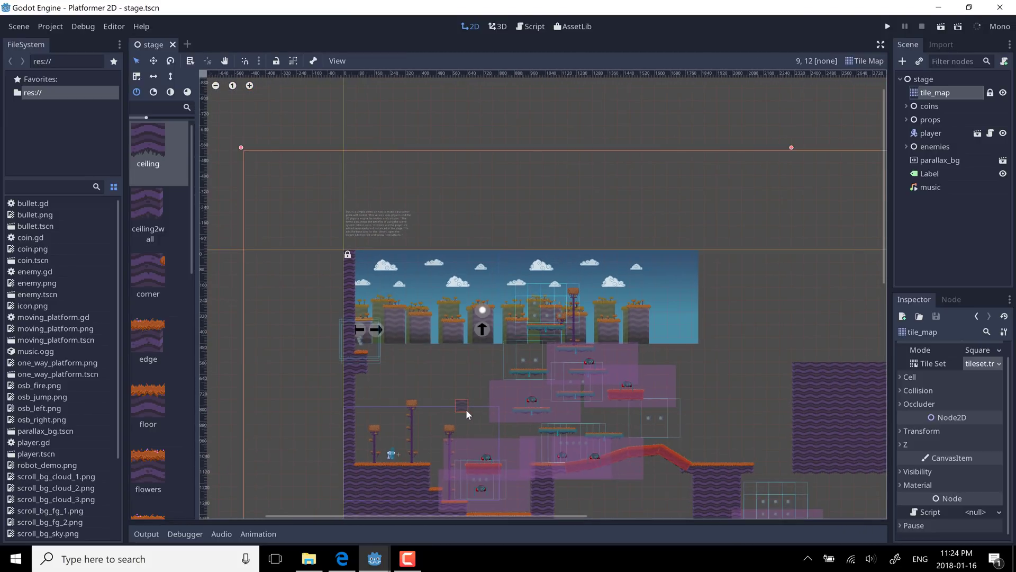
scroll(466, 408, down, 6)
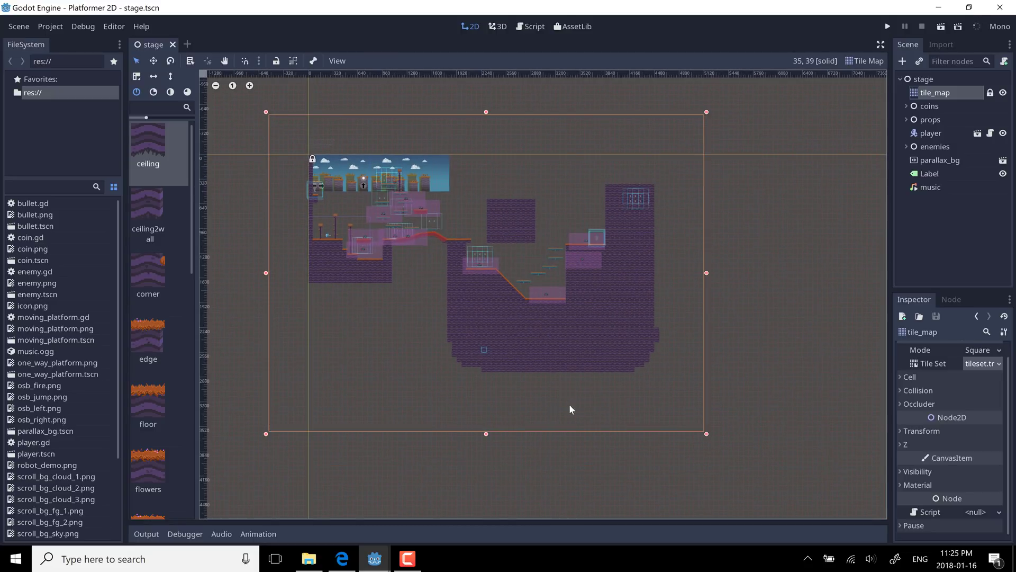
scroll(609, 387, up, 10)
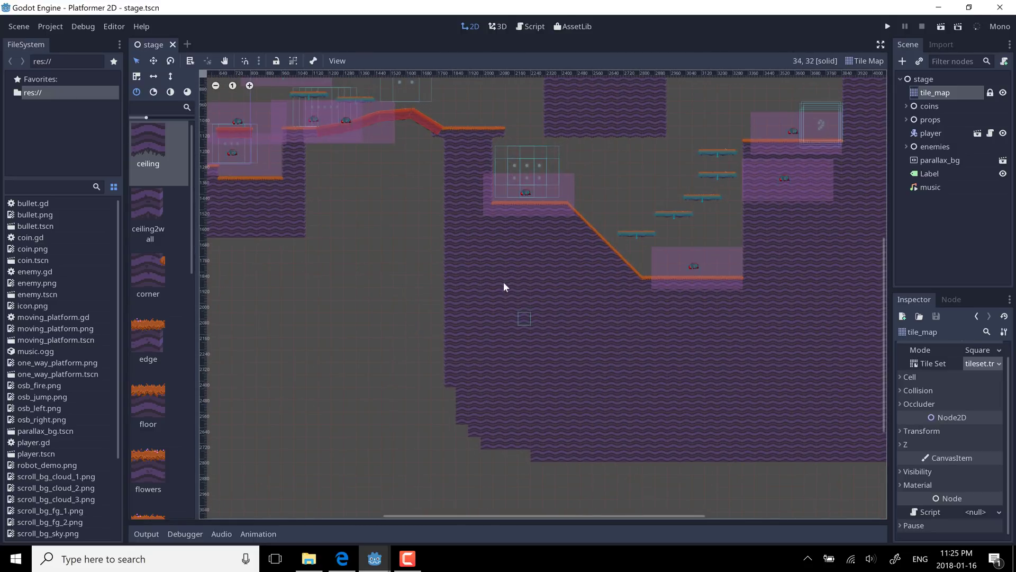
middle_drag(533, 299, 755, 482)
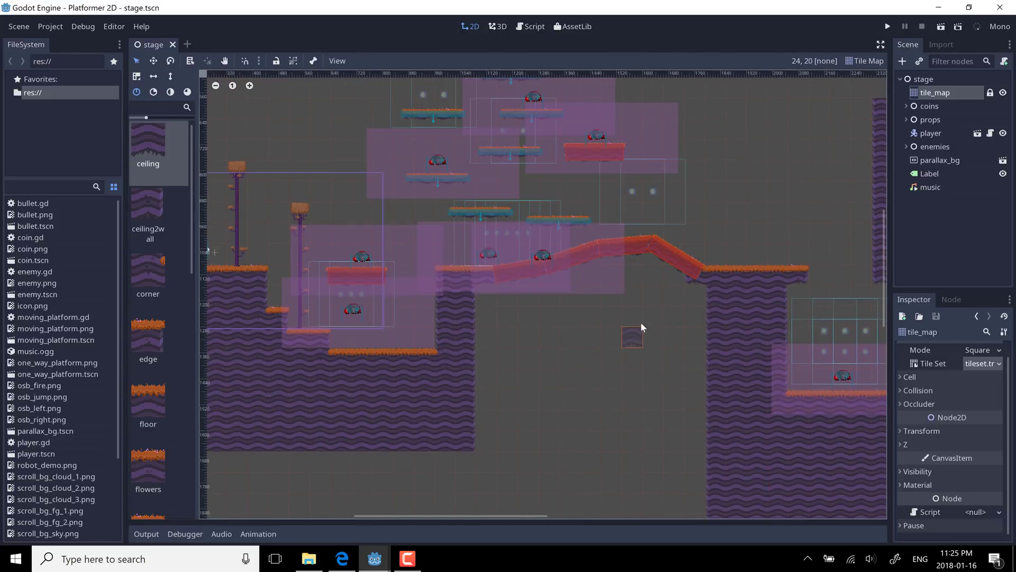
scroll(637, 335, up, 1)
click(926, 137)
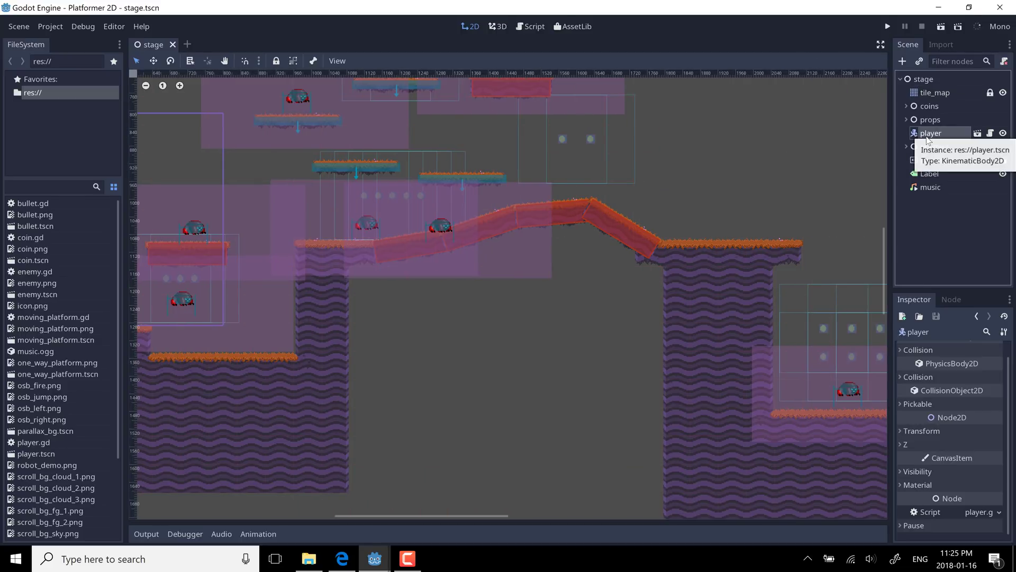
double_click(927, 133)
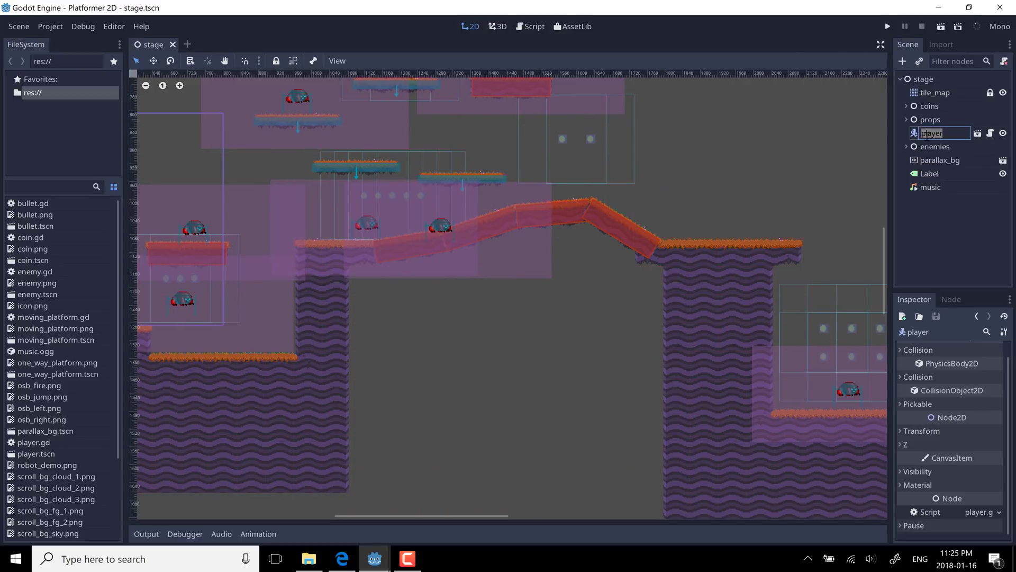
key(Escape)
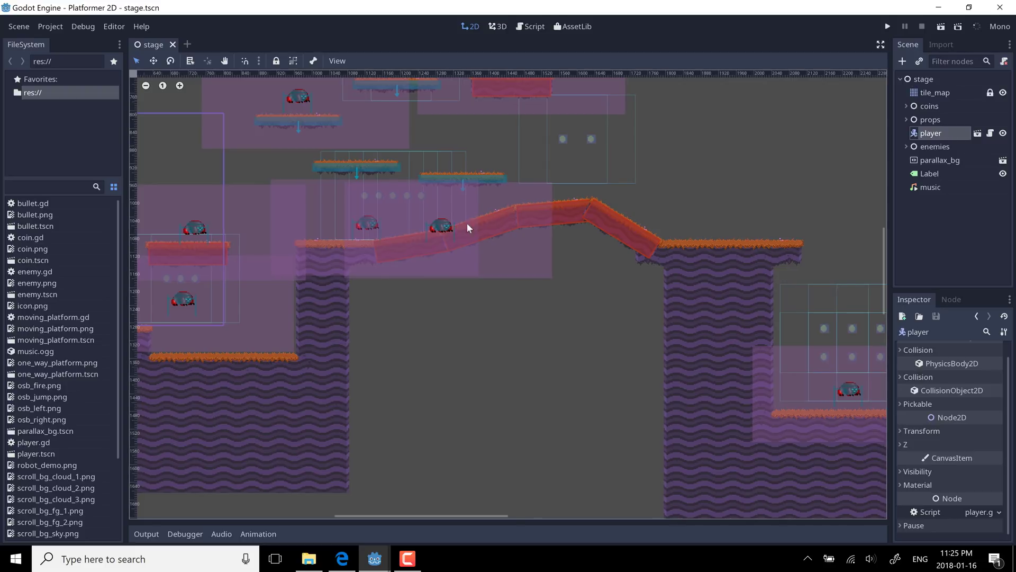
middle_drag(467, 223, 658, 257)
key(f)
scroll(527, 259, up, 3)
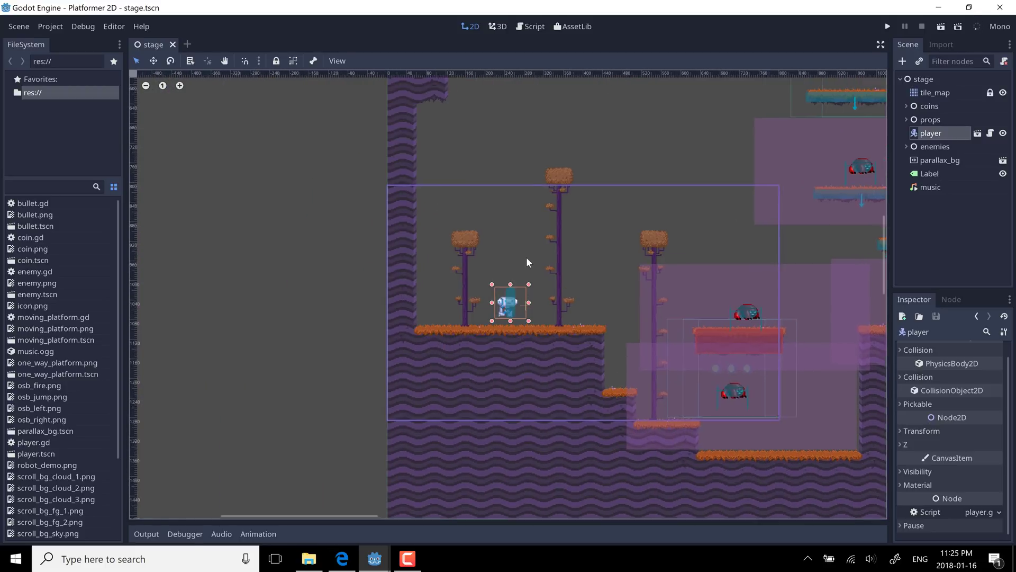
scroll(529, 271, up, 3)
middle_drag(597, 358, 529, 313)
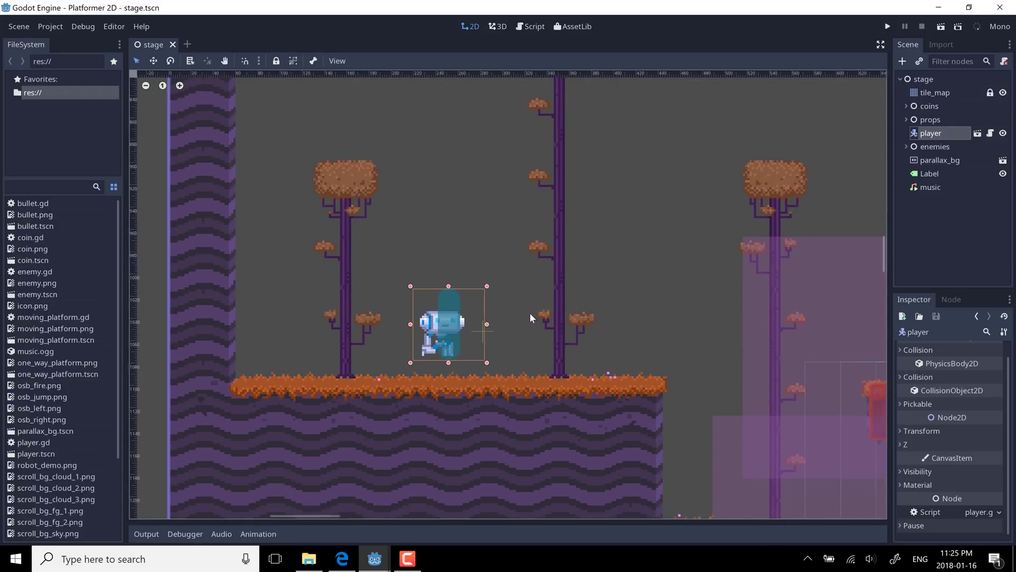
scroll(530, 312, up, 1)
scroll(529, 313, up, 2)
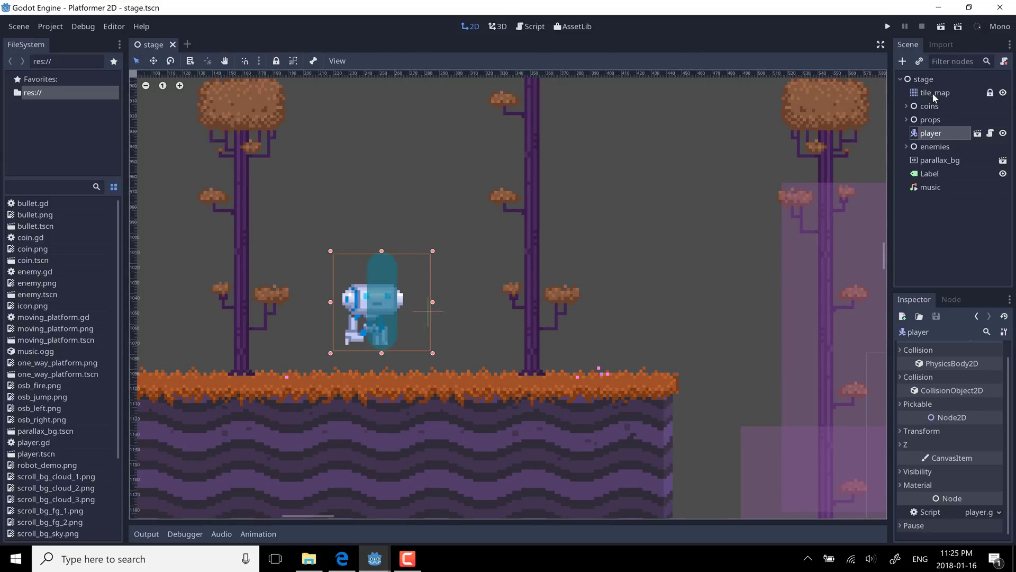
On the tile_map, paint two ceiling2wall tiles above the ground between the trees.
click(933, 93)
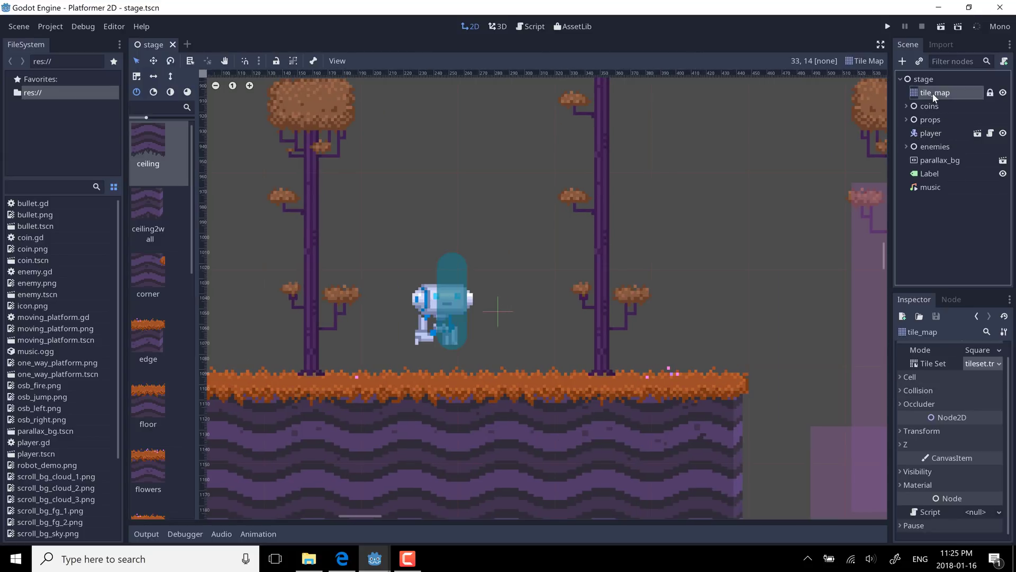
click(153, 205)
click(567, 222)
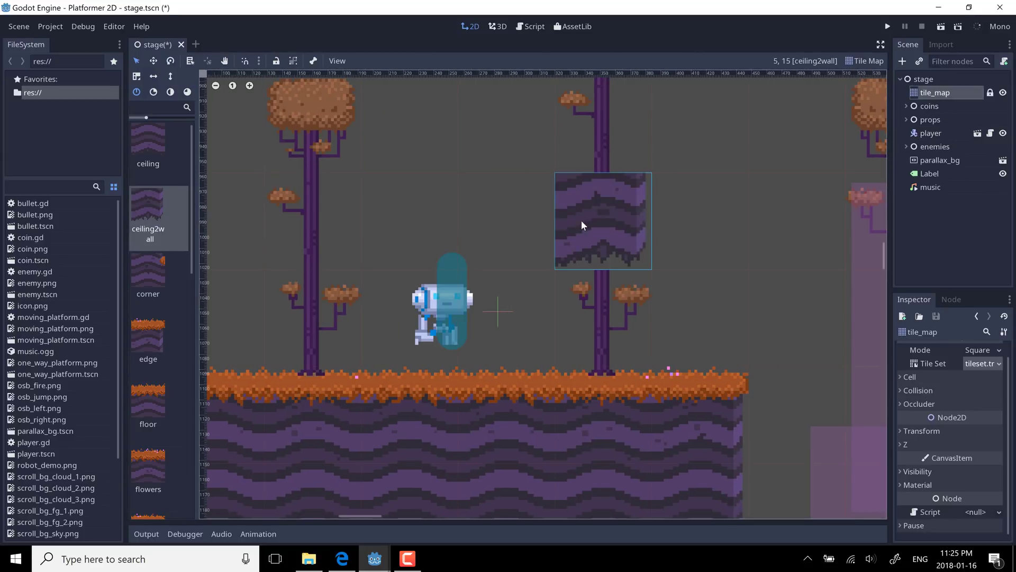
click(664, 216)
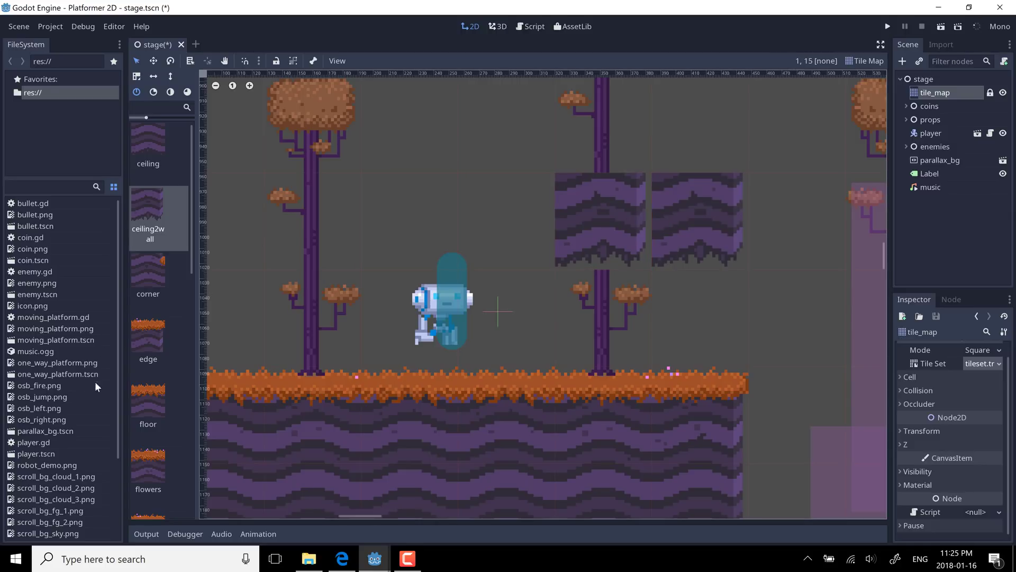
Repaint both cells with the floor tile to form a floating grassy platform.
scroll(94, 381, down, 2)
scroll(156, 405, down, 1)
click(155, 361)
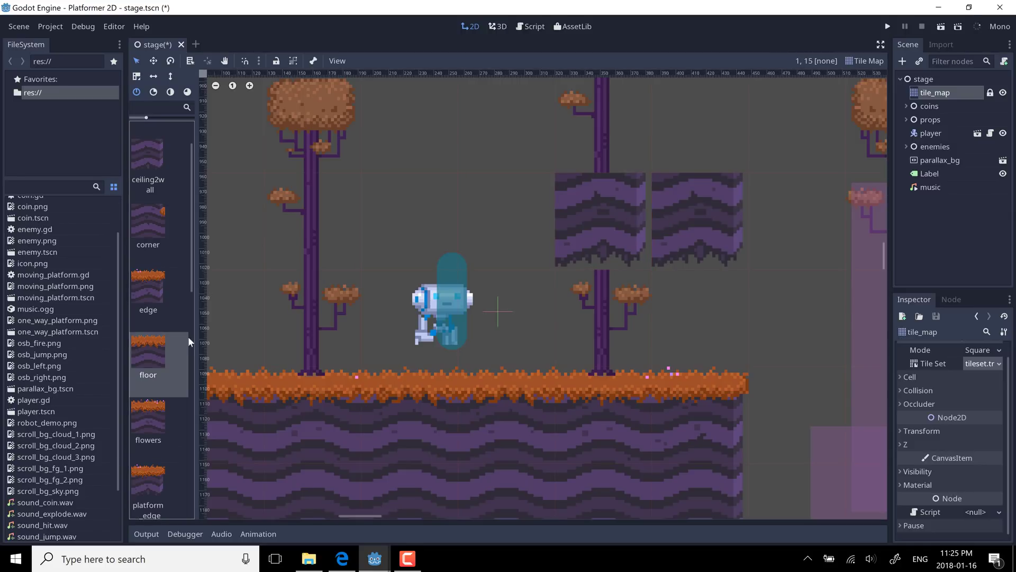
click(640, 224)
click(685, 219)
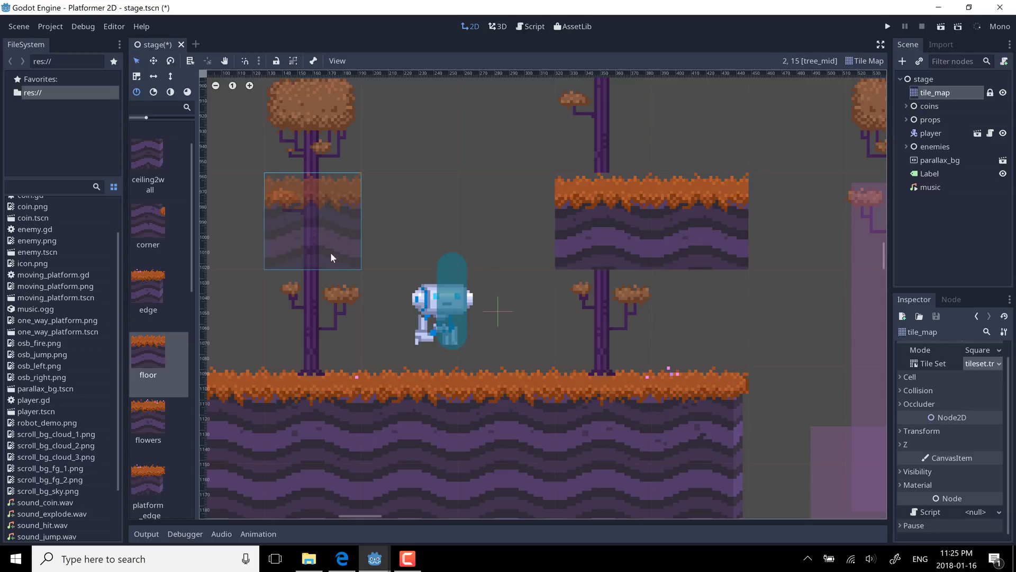
Select the player node and open player.tscn for editing.
scroll(422, 249, down, 4)
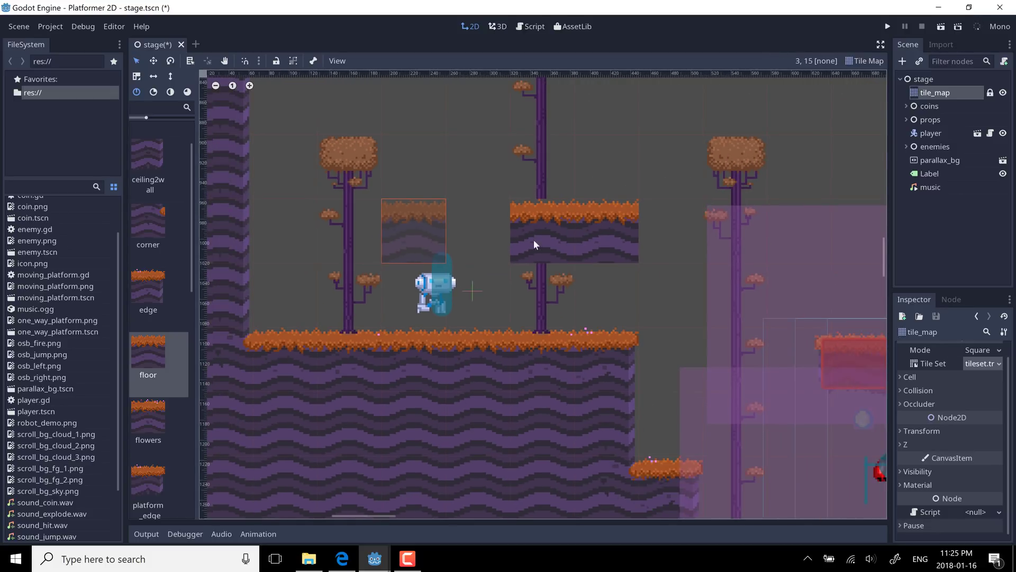
click(930, 134)
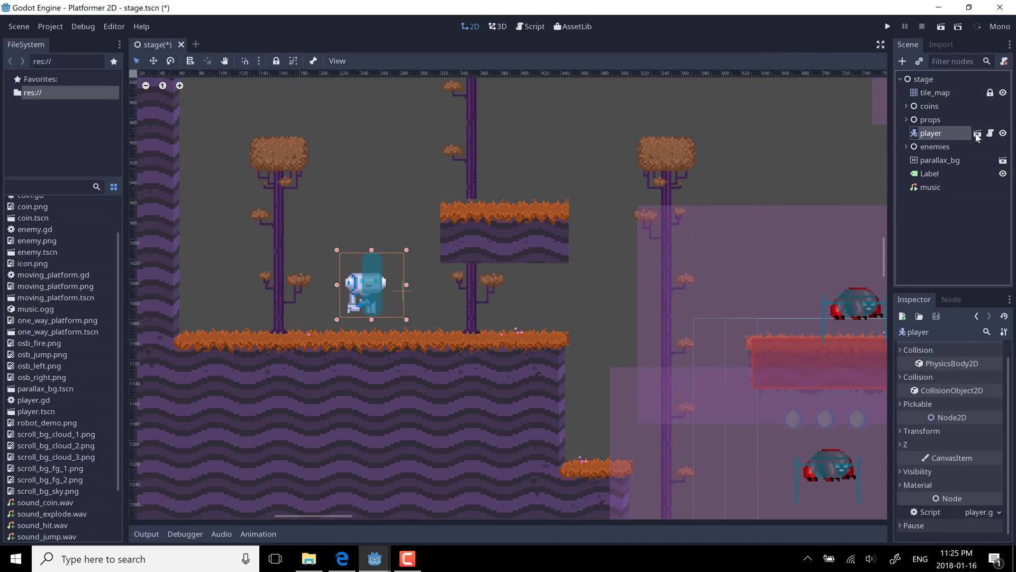
click(977, 135)
Select the player's anim node and zoom the player scene canvas out and in to inspect it.
click(977, 133)
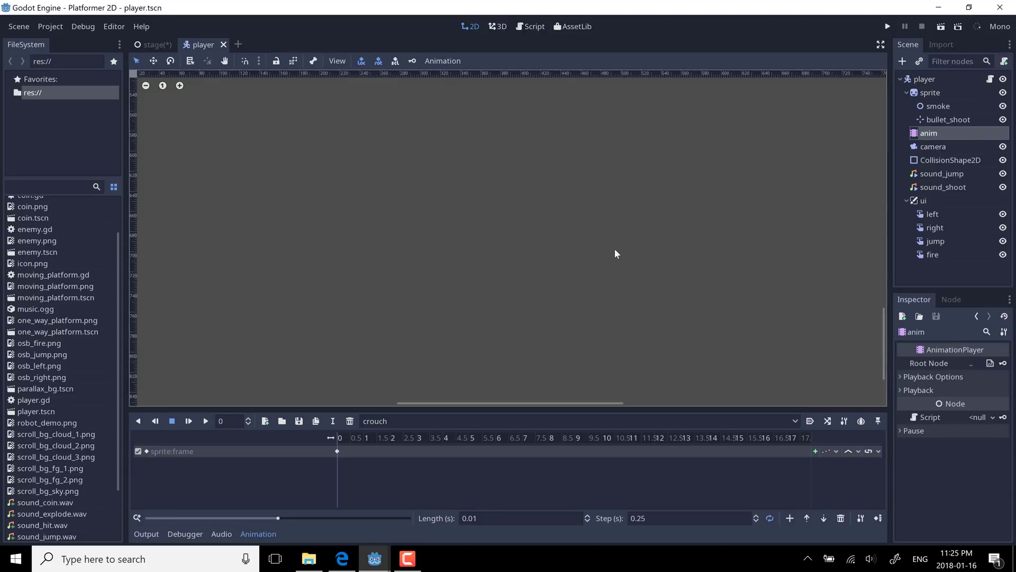
scroll(510, 246, down, 6)
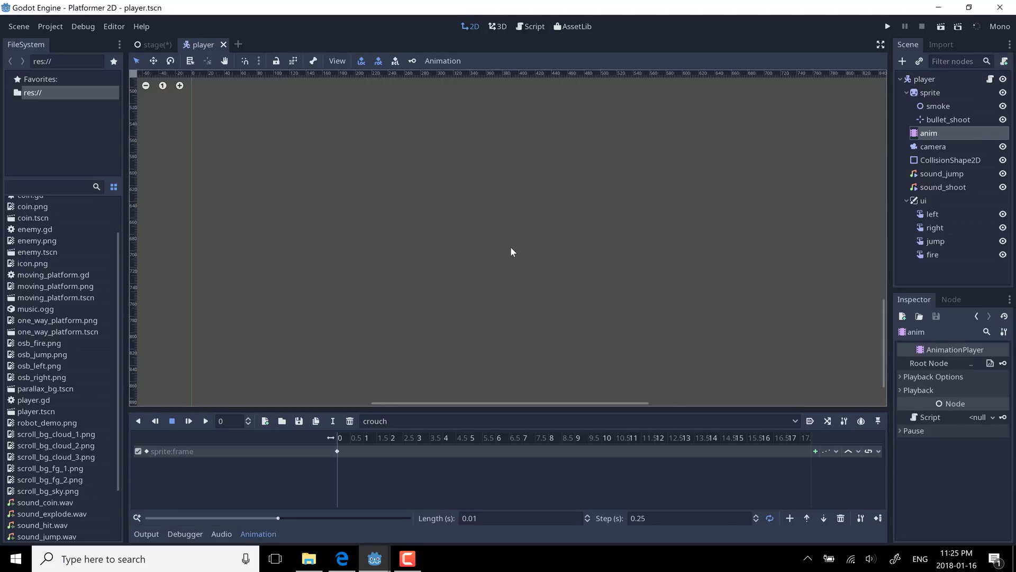
scroll(512, 238, up, 5)
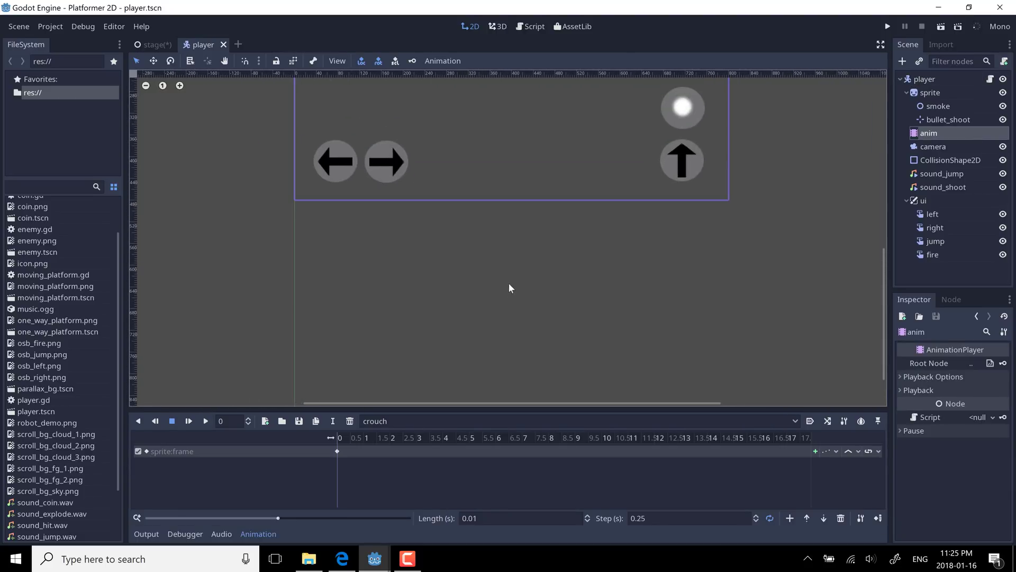
scroll(509, 339, down, 3)
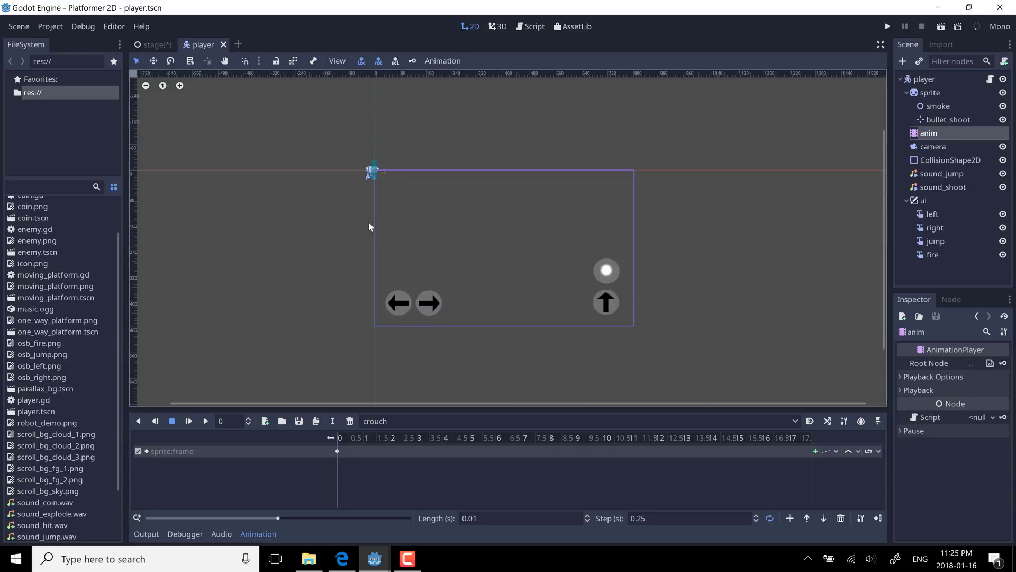
scroll(390, 148, up, 5)
scroll(430, 227, up, 4)
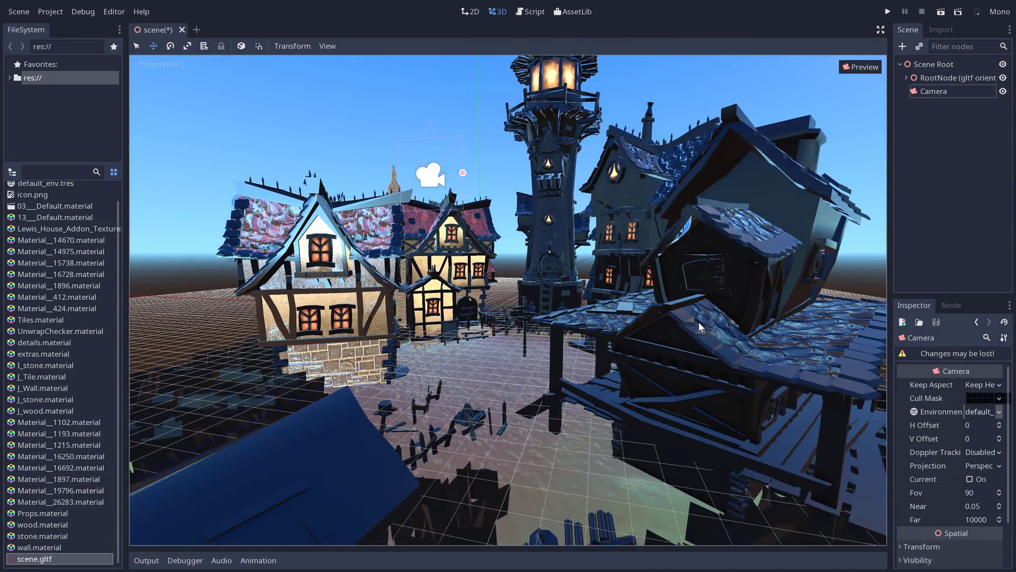
right_drag(698, 322, 812, 171)
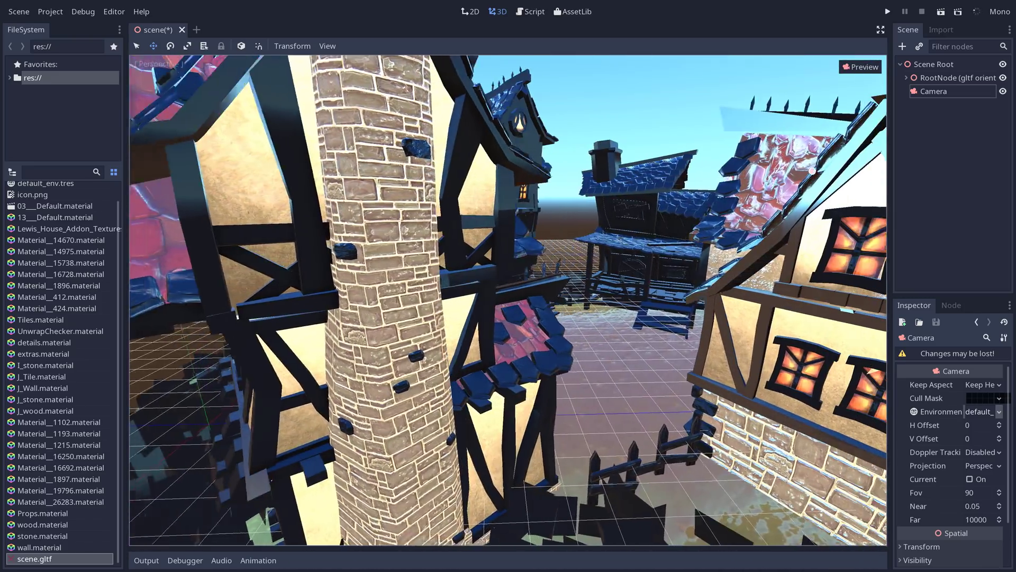